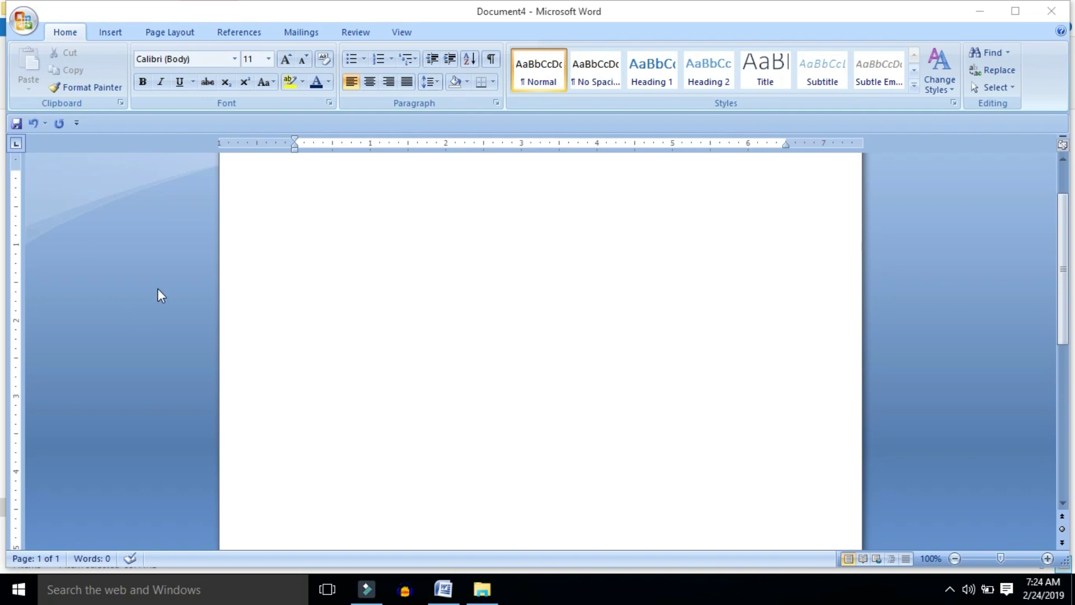
- Draw a rectangle outline on the blank page
click(113, 35)
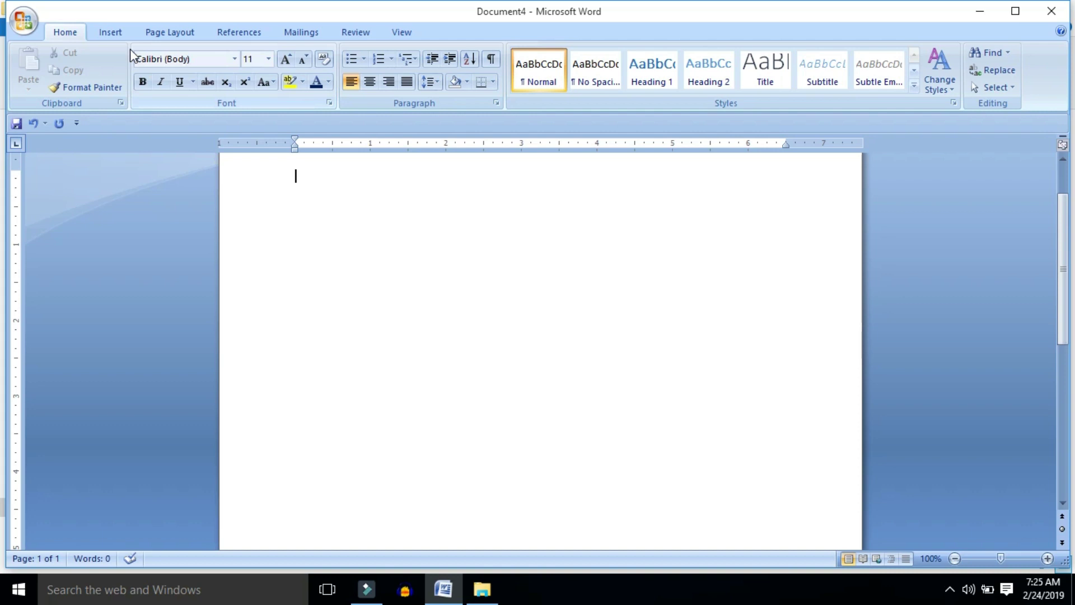
click(110, 32)
click(242, 84)
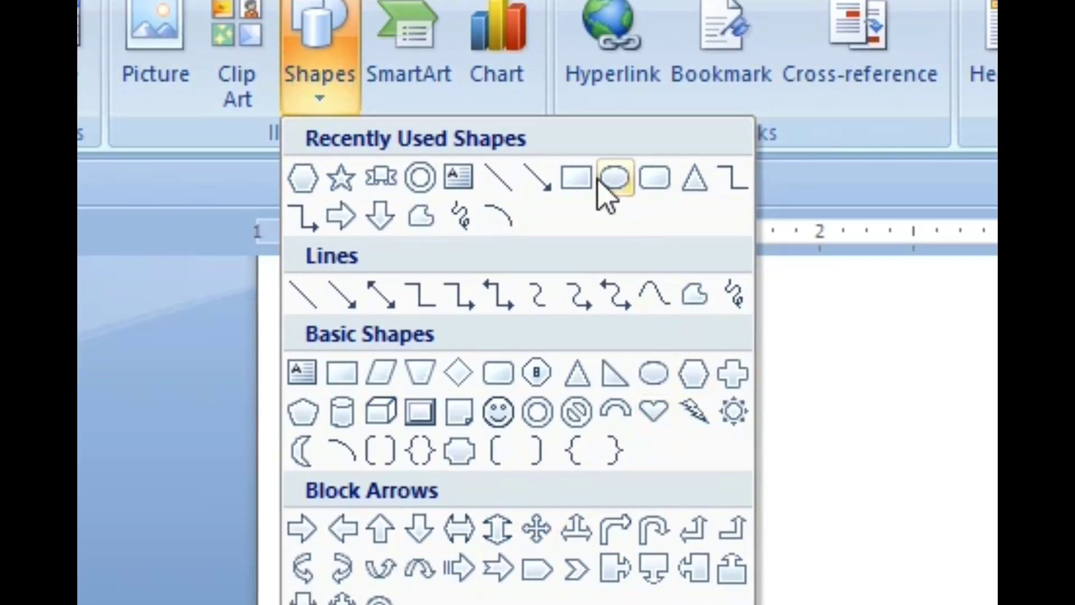
click(615, 179)
drag(400, 449, 482, 540)
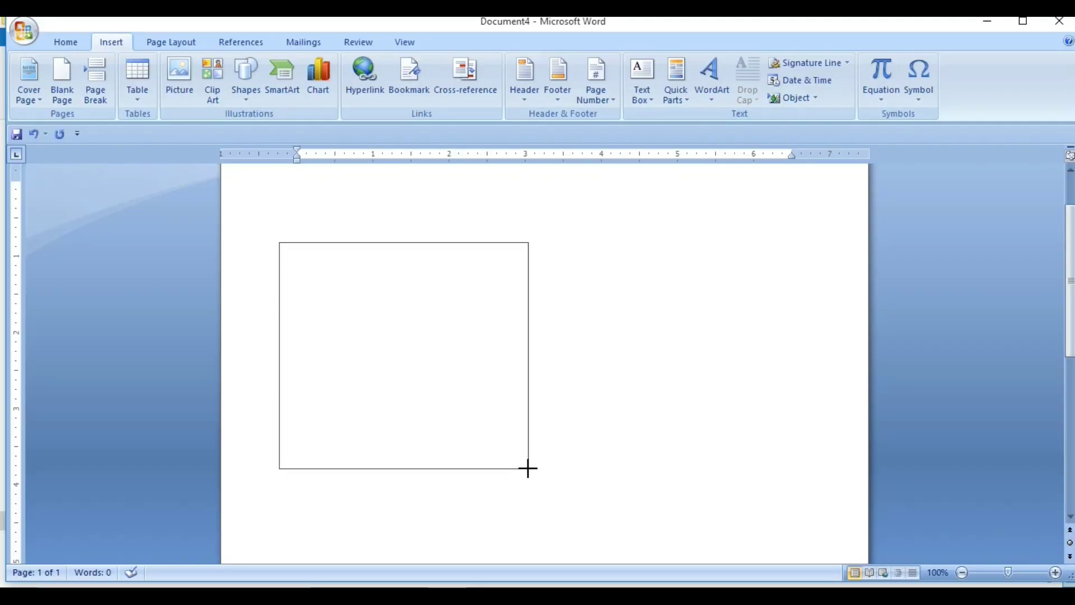
drag(524, 463, 528, 469)
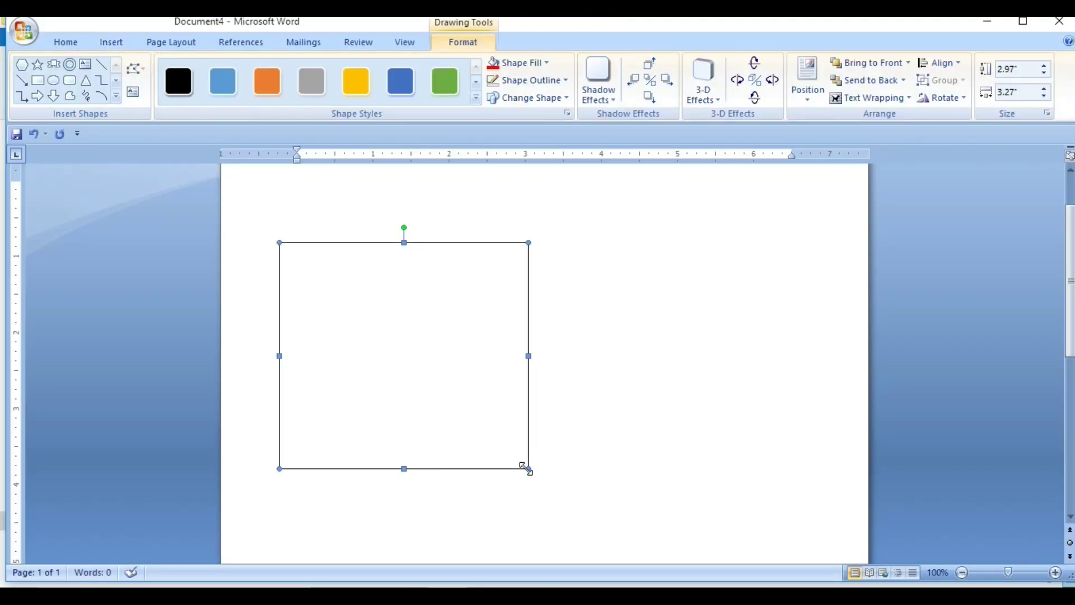
- Move the square to the page centre, duplicate it with Ctrl+D, and shrink the copy slightly
drag(463, 383, 593, 371)
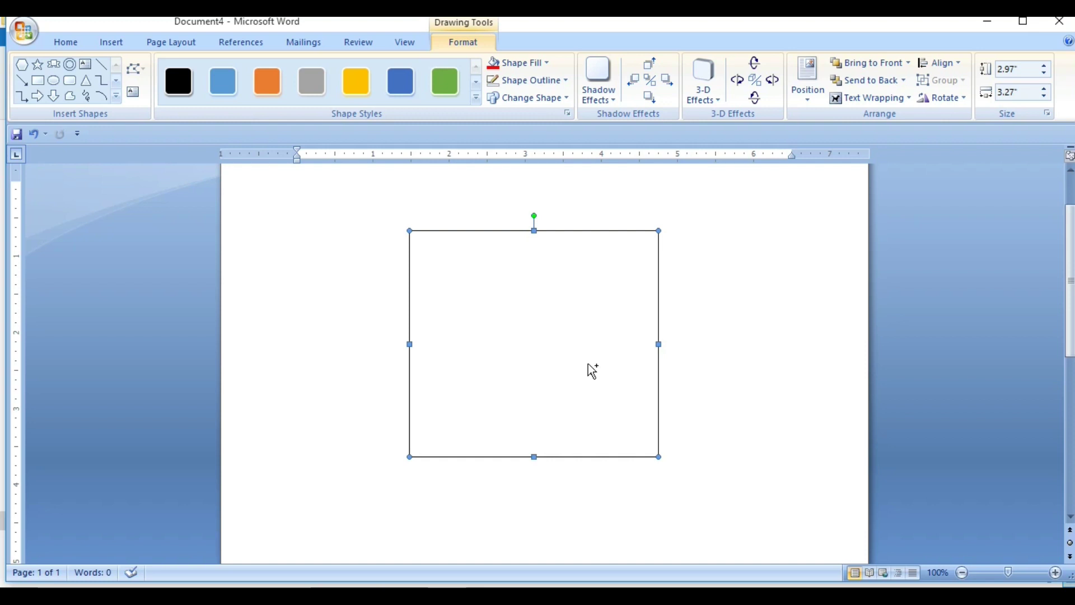
key(ctrl+d)
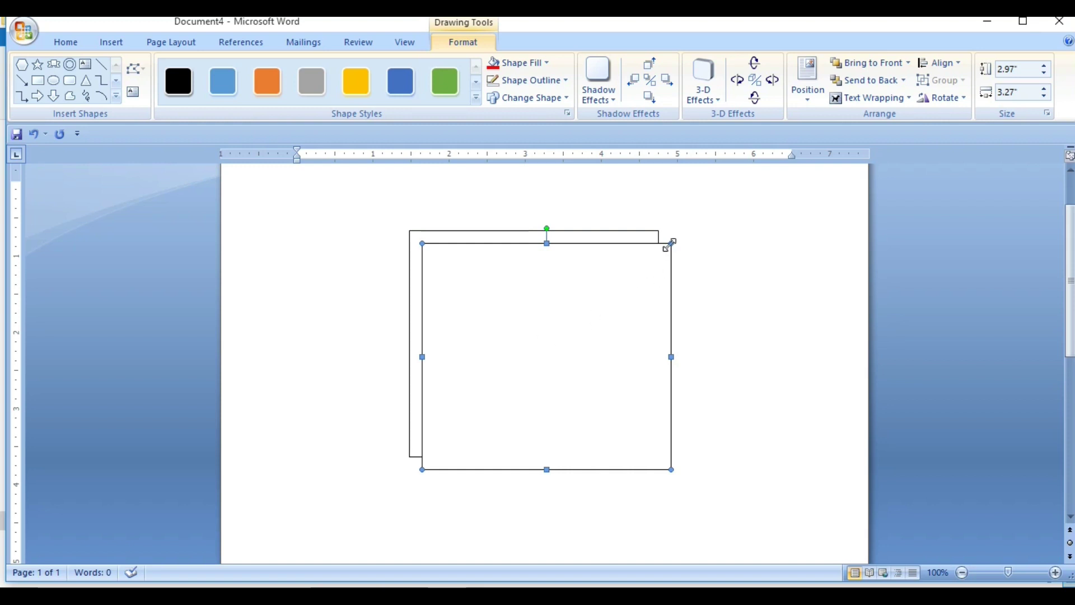
drag(670, 244, 646, 284)
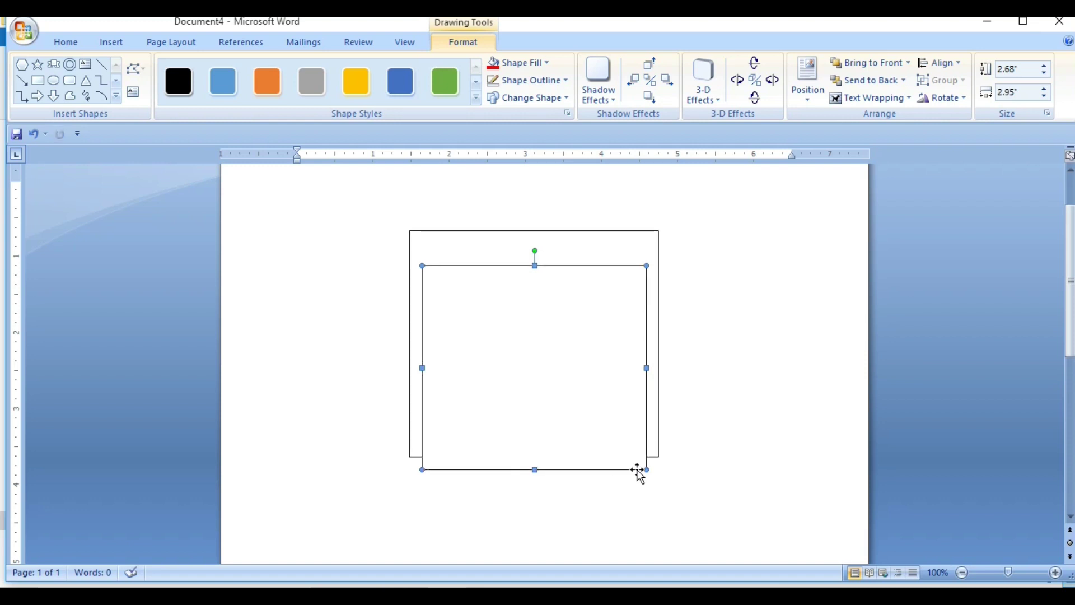
- Shrink the copy to 2.55" × 2.81" and centre it horizontally and vertically on the outer rectangle
drag(645, 469, 636, 460)
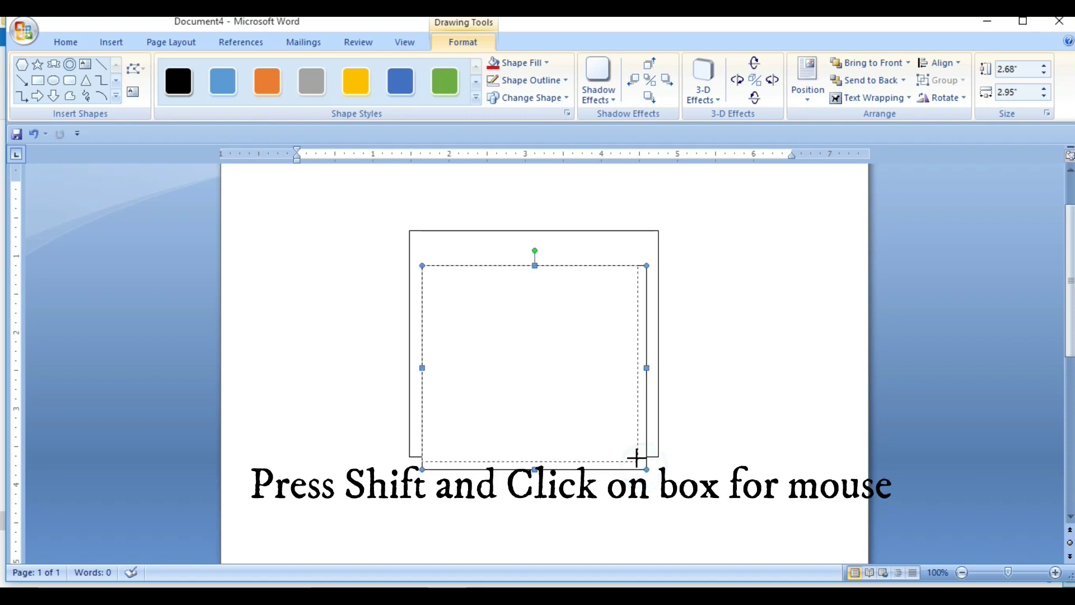
shift+click(586, 244)
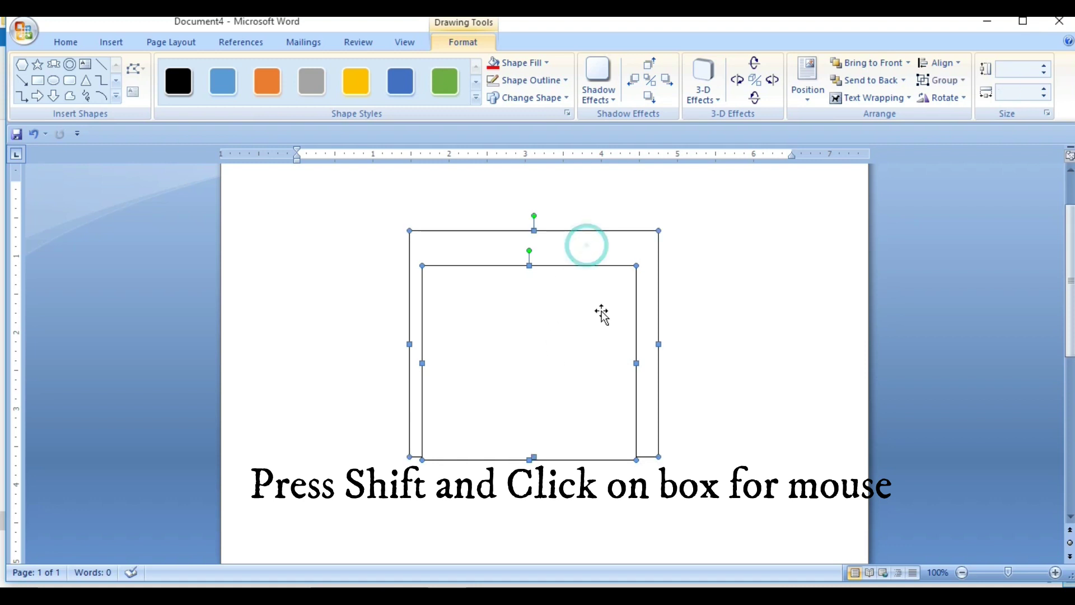
click(943, 65)
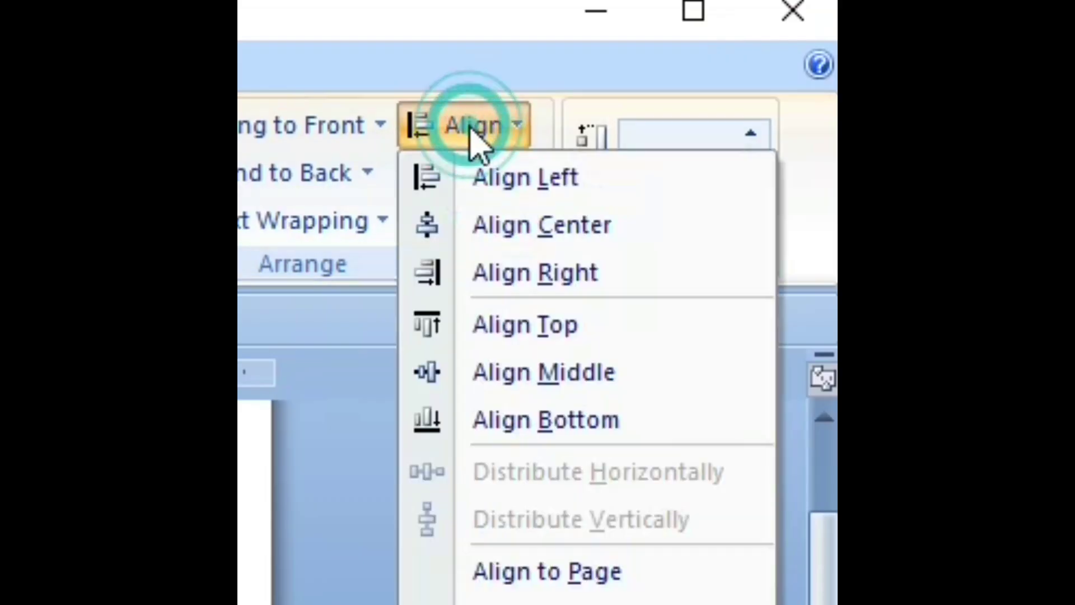
click(973, 103)
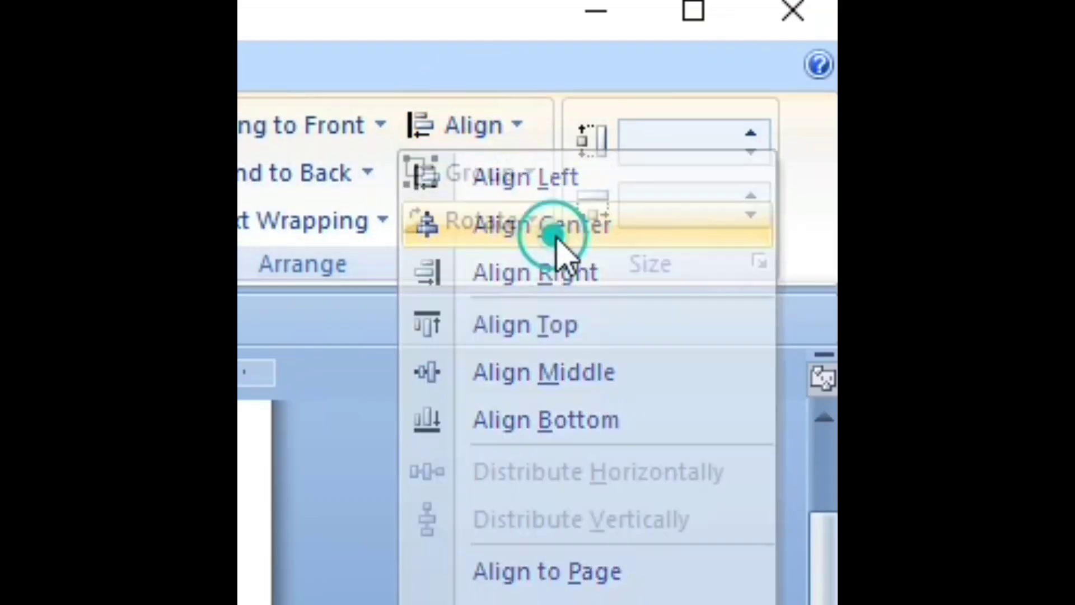
click(465, 125)
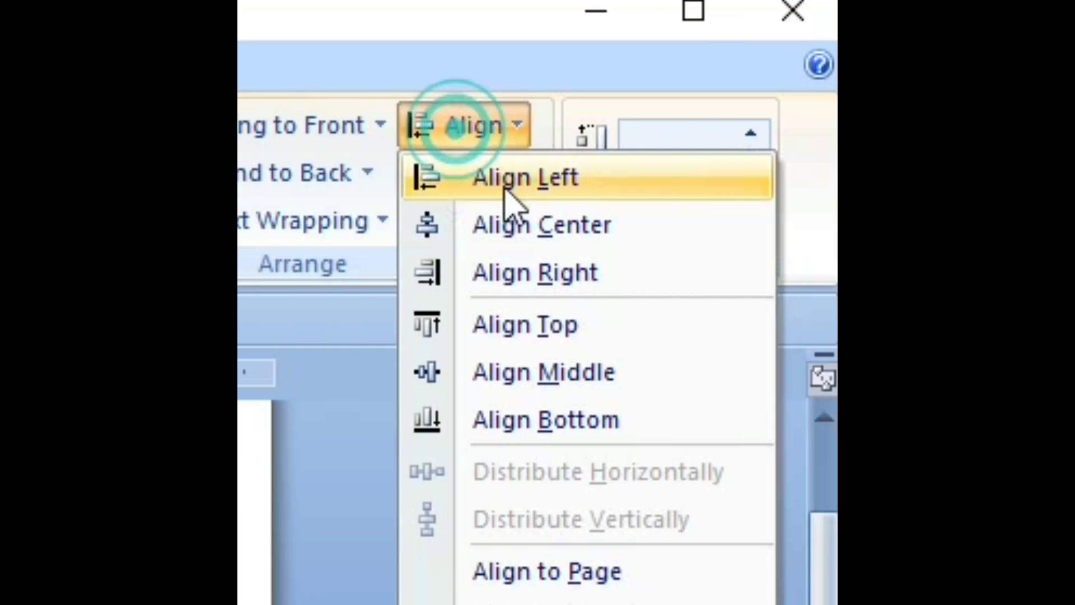
click(568, 373)
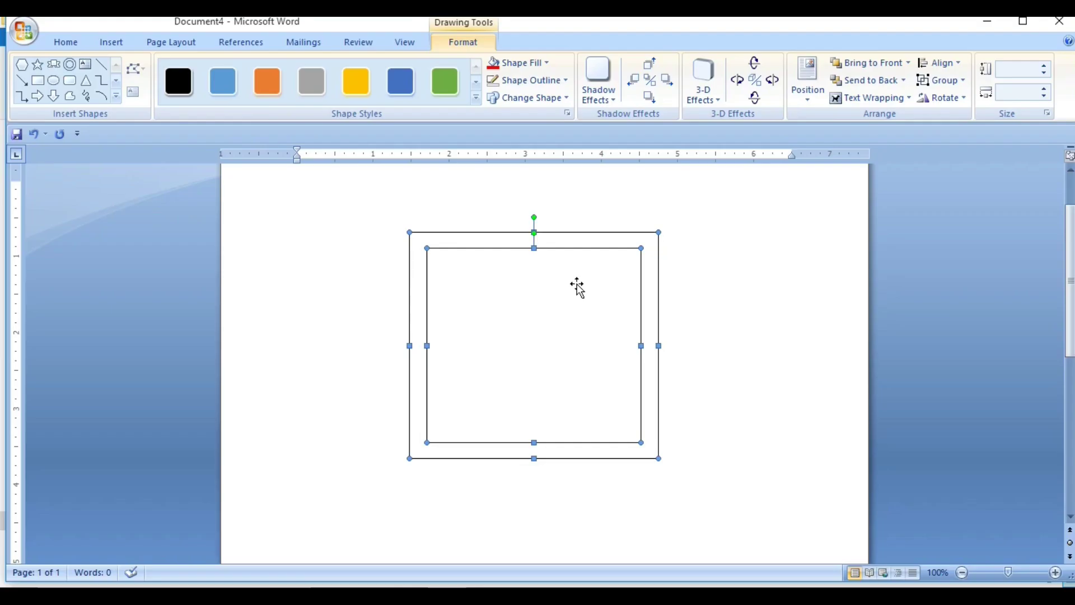
click(761, 327)
- Shrink the inner rectangle further and re-centre it both ways within the outer one
click(587, 345)
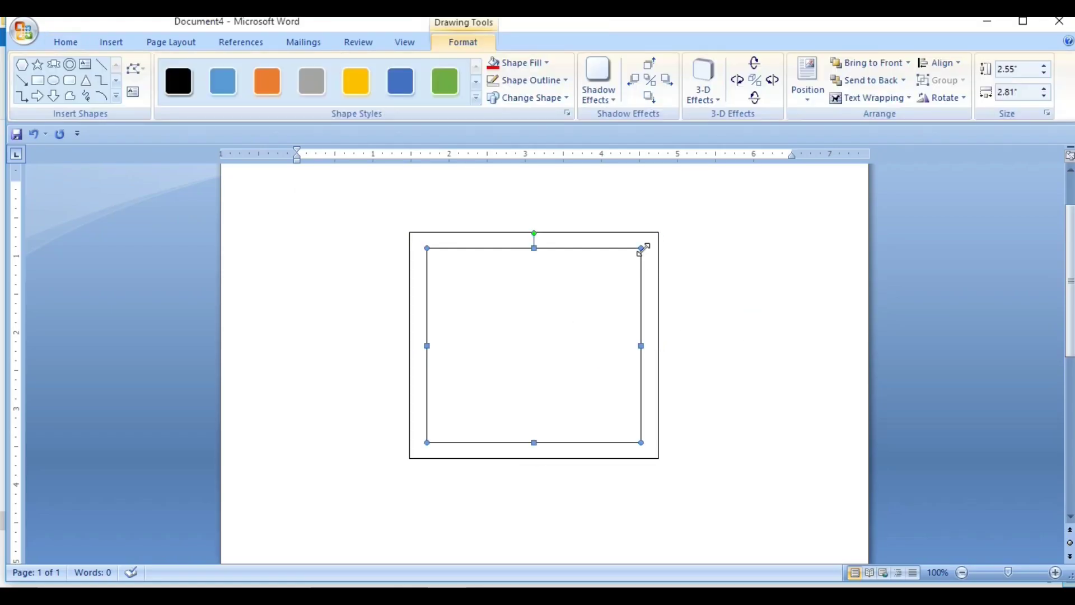
drag(641, 248, 617, 280)
shift+click(658, 283)
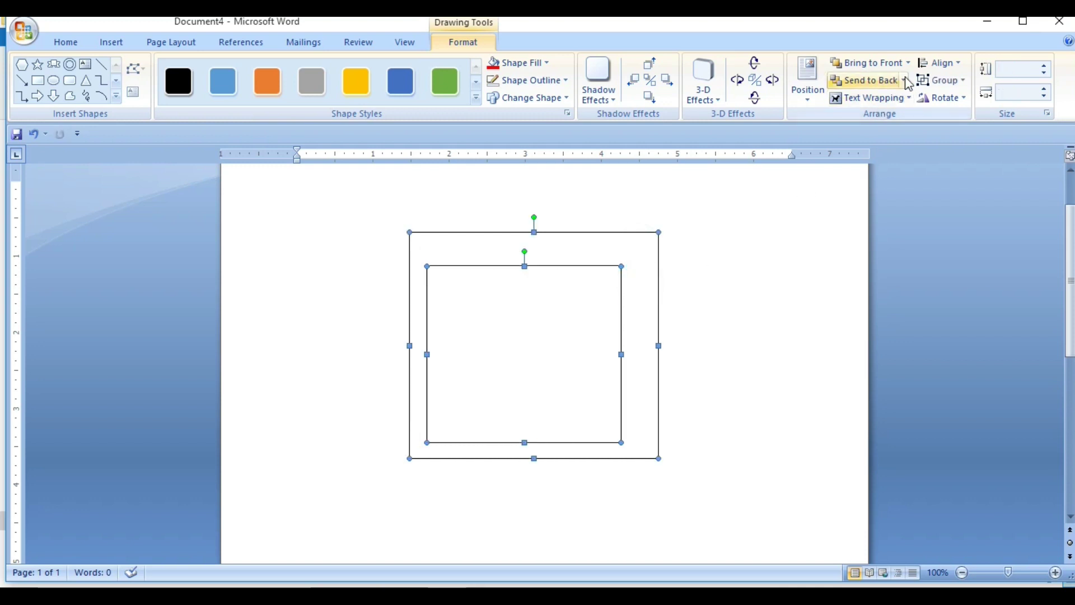
click(940, 63)
click(968, 99)
click(939, 62)
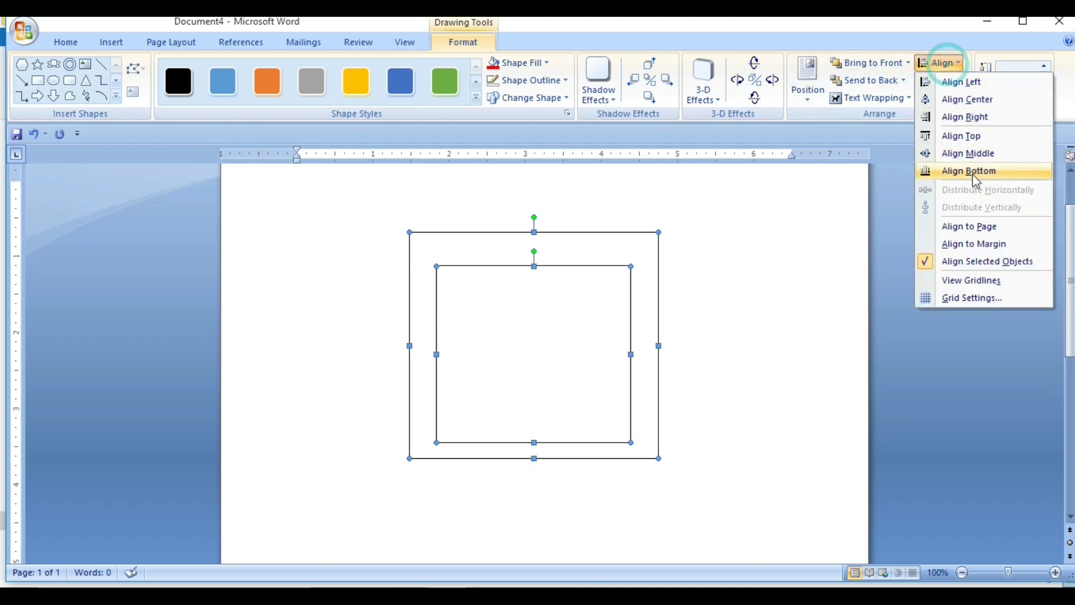
click(969, 153)
click(751, 339)
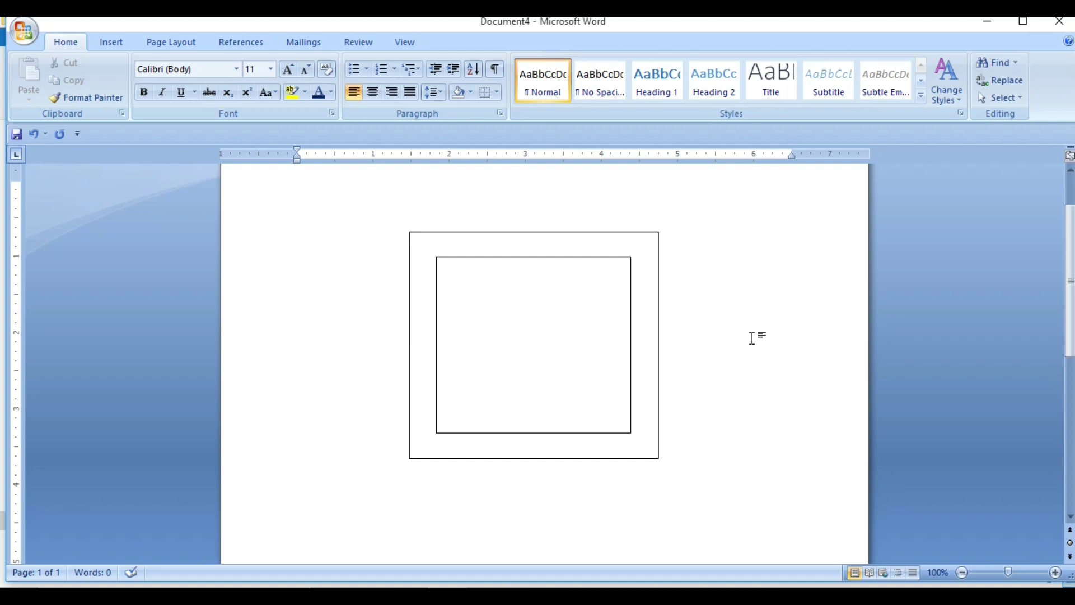
click(645, 289)
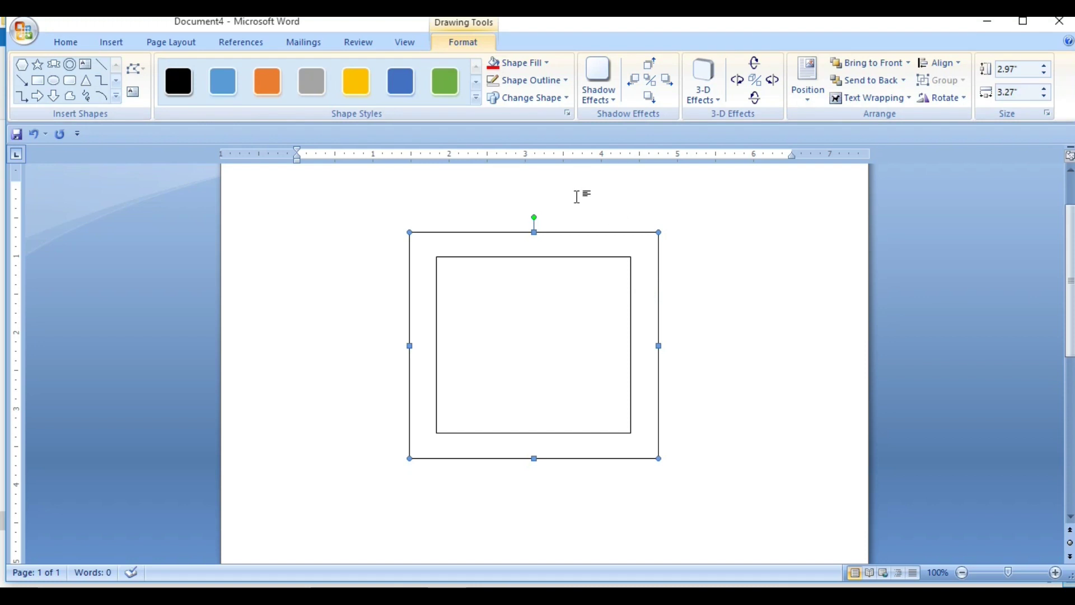
- Fill the outer rectangle solid red and adjust the inner rectangle's outline colour
click(533, 64)
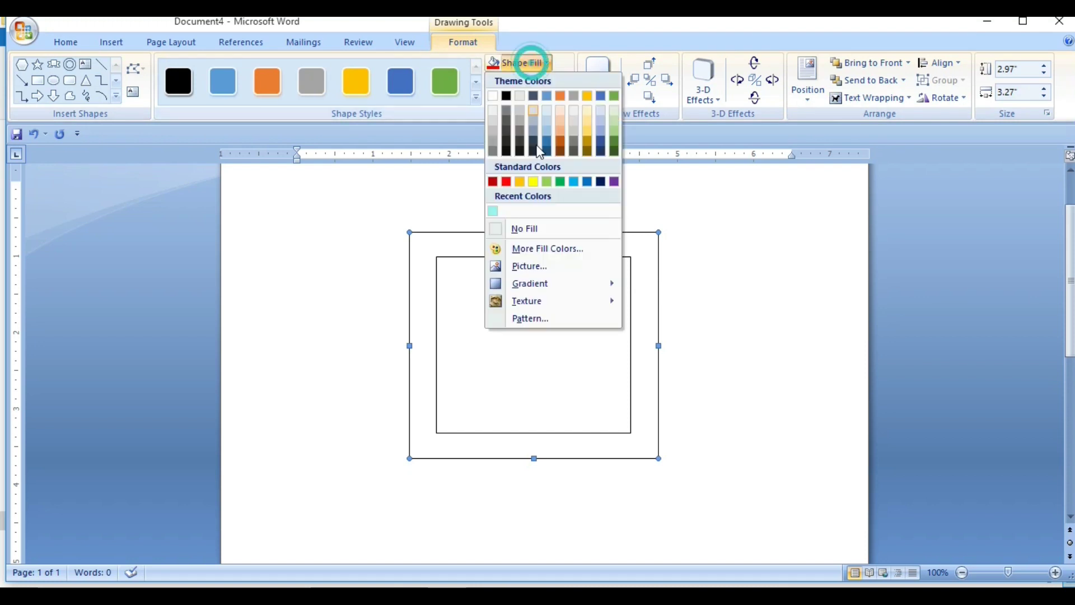
click(506, 182)
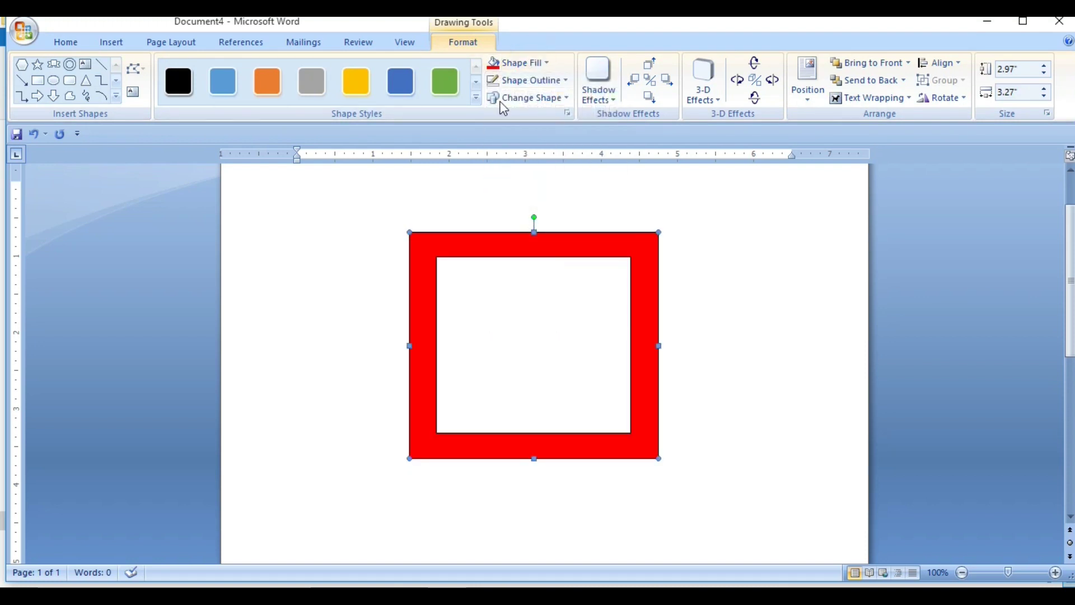
click(494, 83)
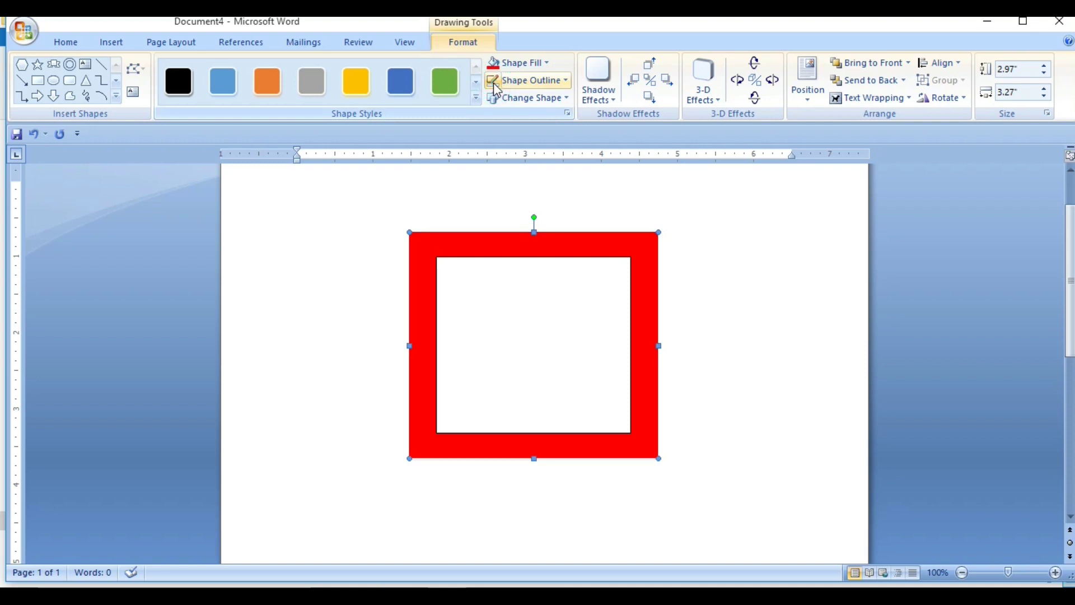
click(478, 291)
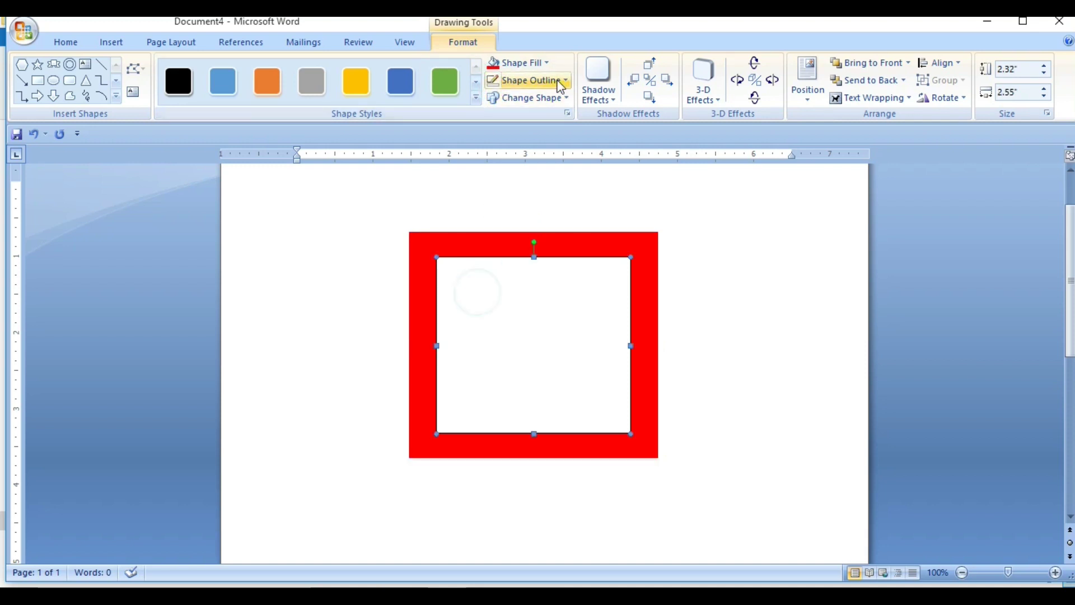
click(494, 80)
click(519, 321)
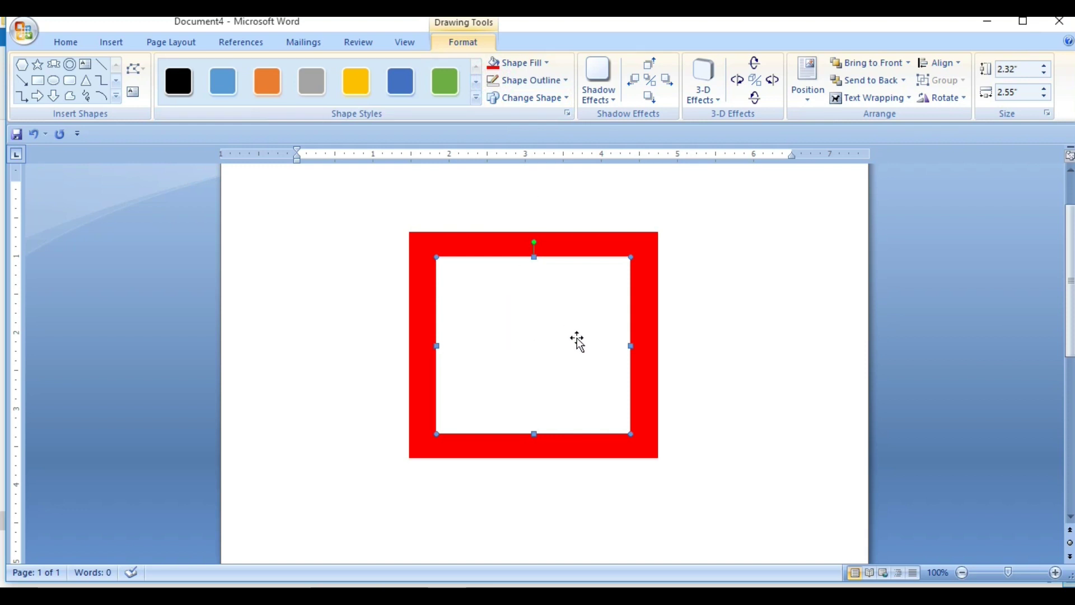
- Make a smaller copy of the inner rectangle and fill it dark navy blue
key(Right)
key(Down)
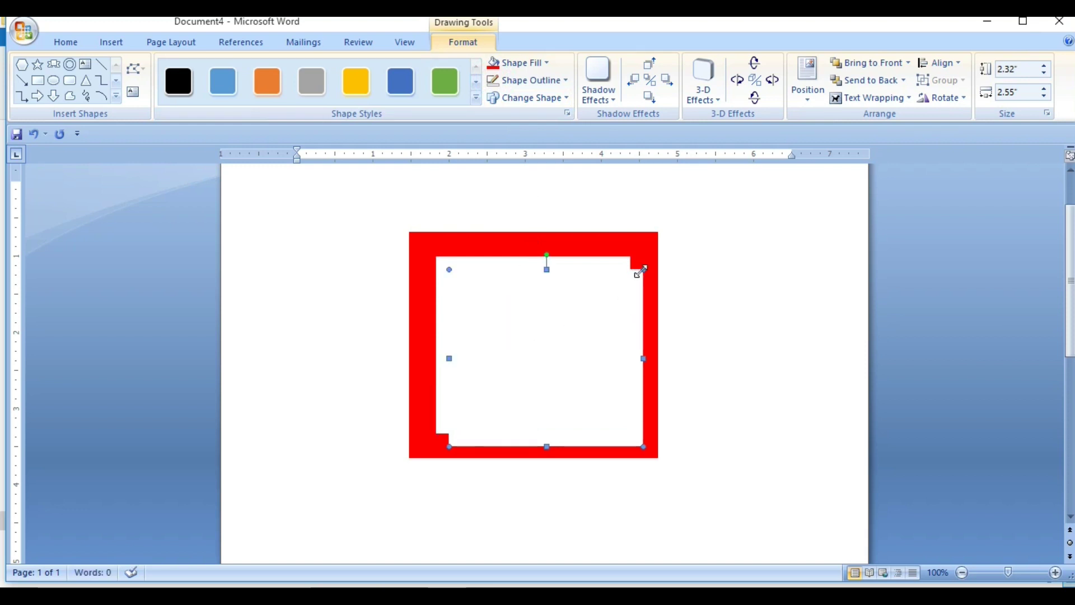
drag(641, 271, 565, 341)
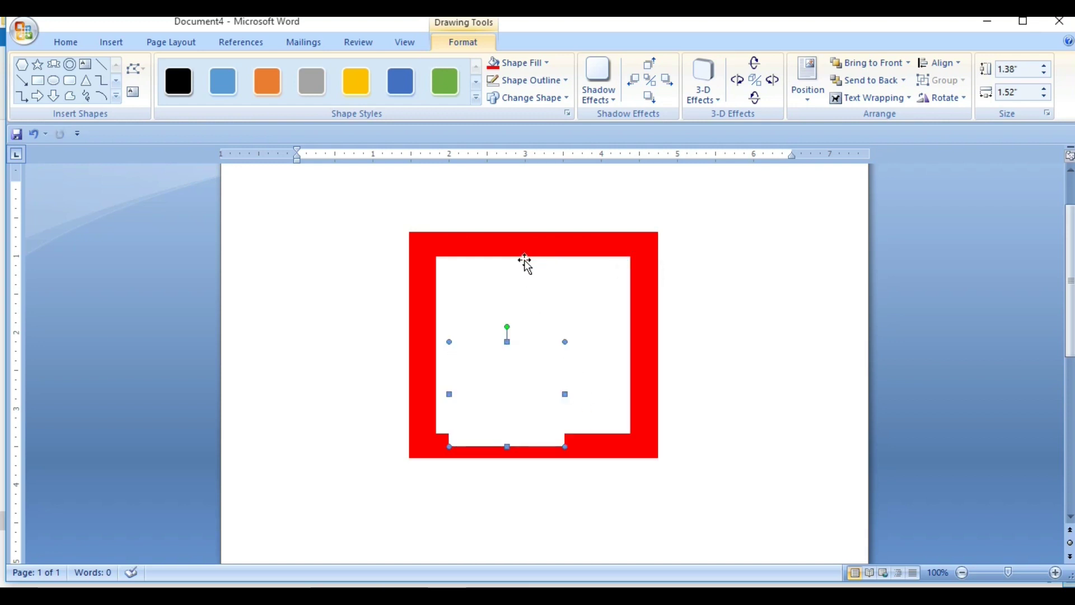
click(530, 65)
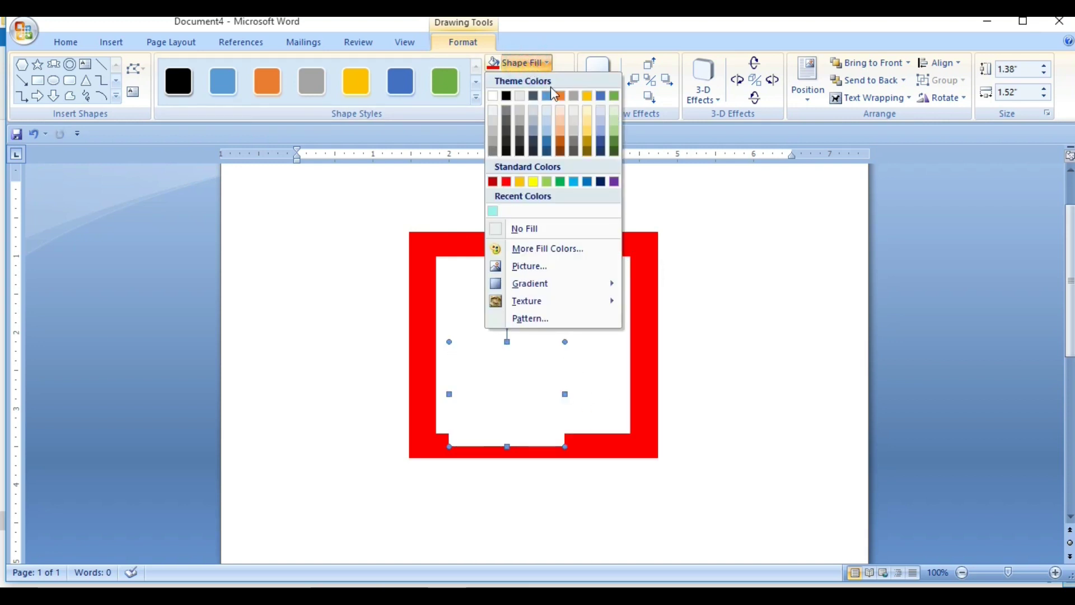
click(600, 182)
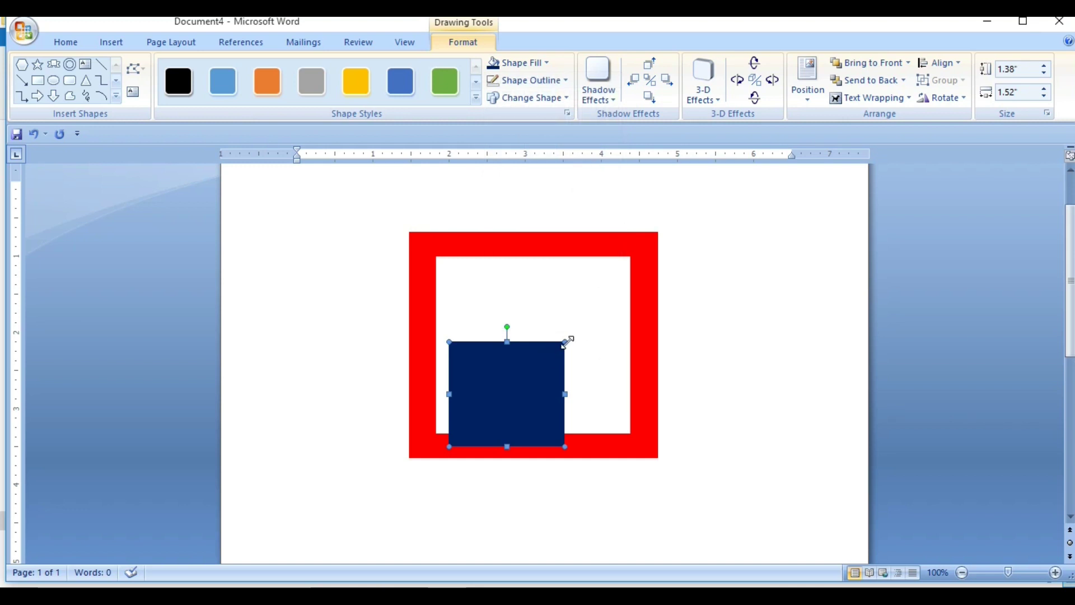
drag(566, 341, 554, 351)
- Centre the navy square horizontally and vertically within the red frame
shift+click(578, 325)
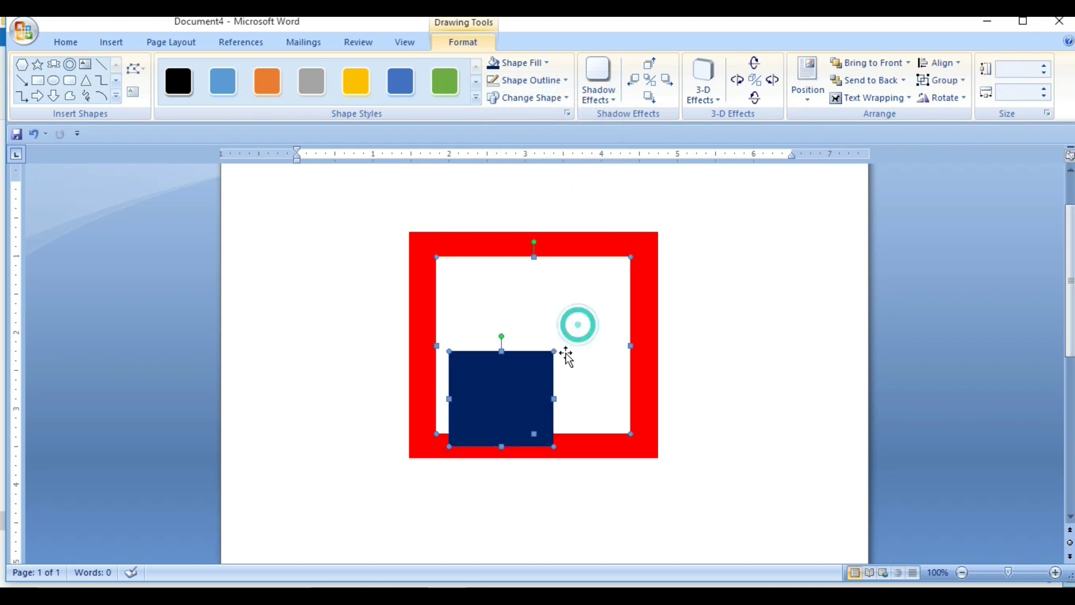
click(938, 63)
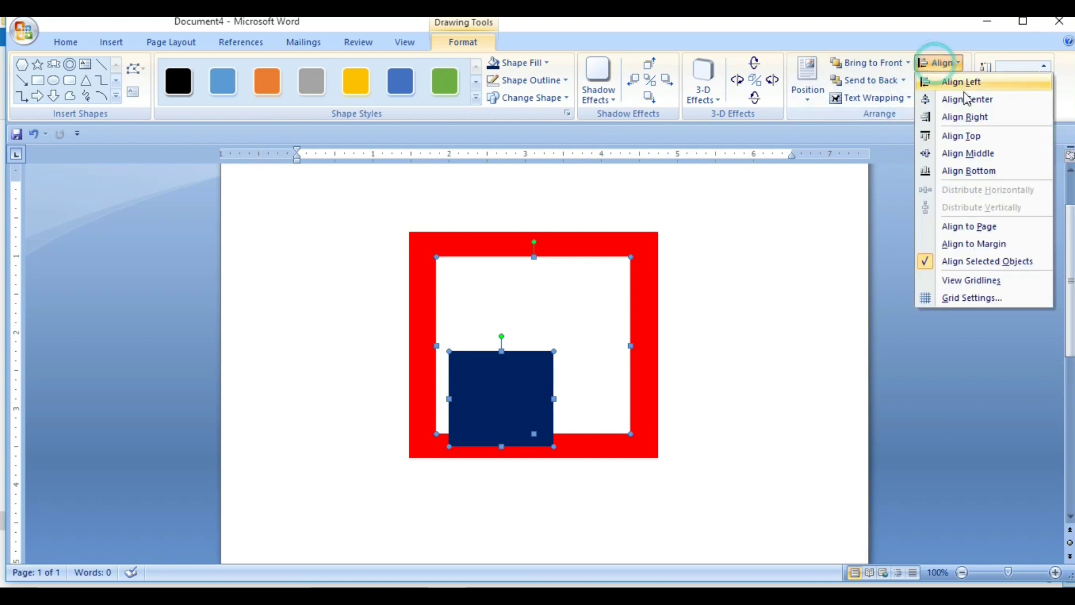
click(967, 100)
click(938, 63)
click(960, 150)
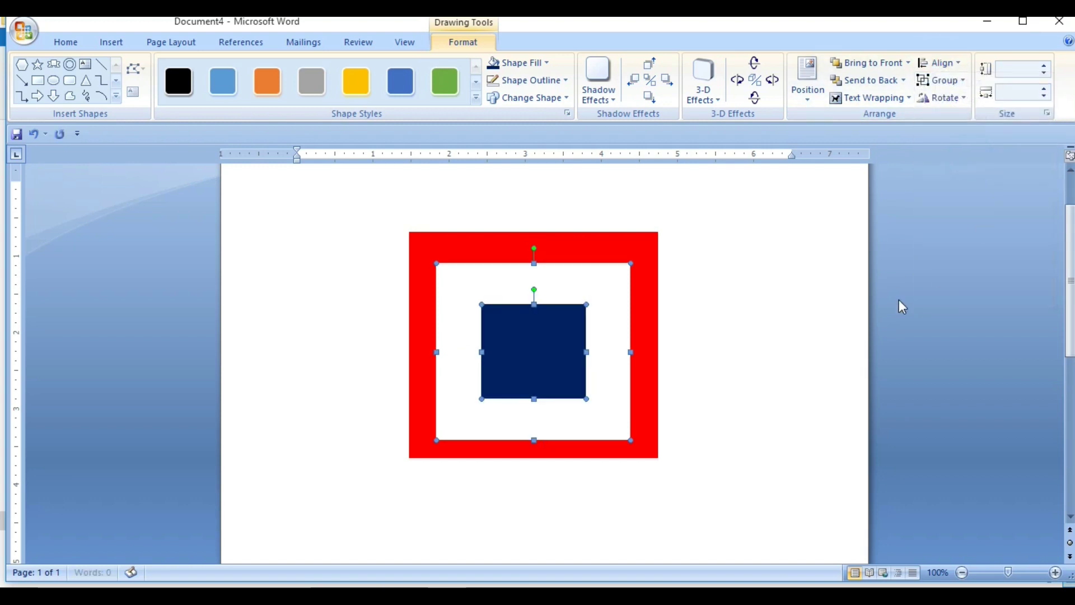
- Centre the white inner square in the red square both ways, then nudge the navy square slightly up
click(731, 313)
click(602, 327)
shift+click(642, 259)
click(938, 62)
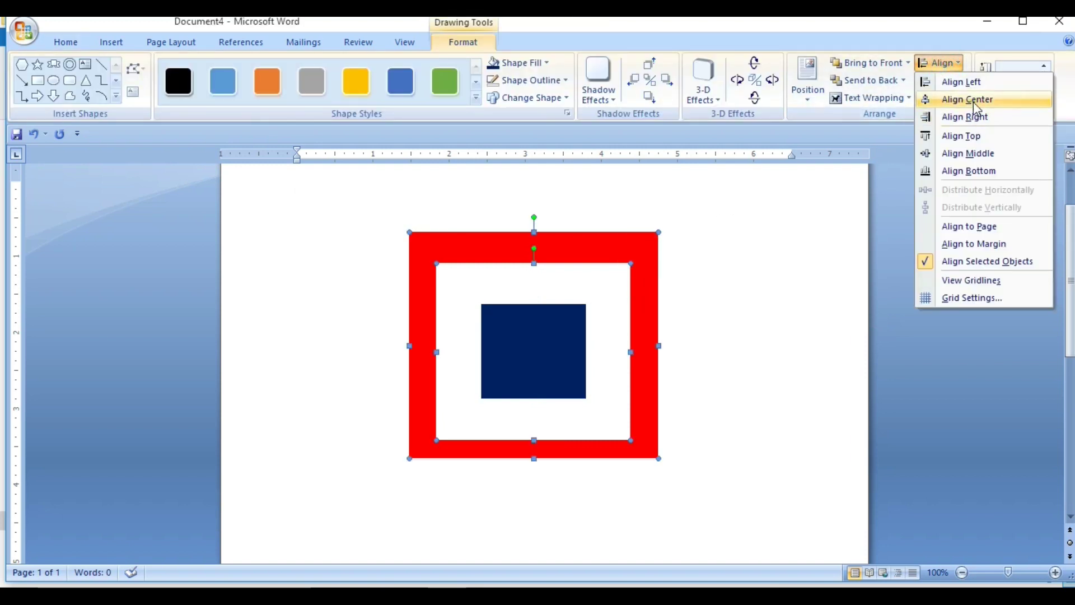
click(977, 102)
click(940, 63)
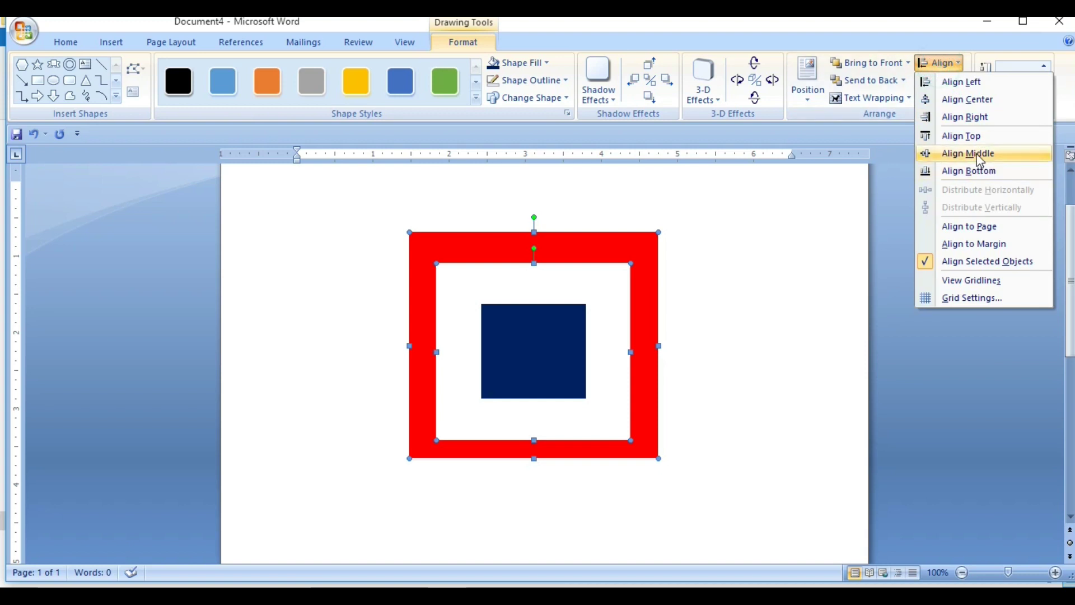
click(980, 161)
click(841, 340)
click(552, 386)
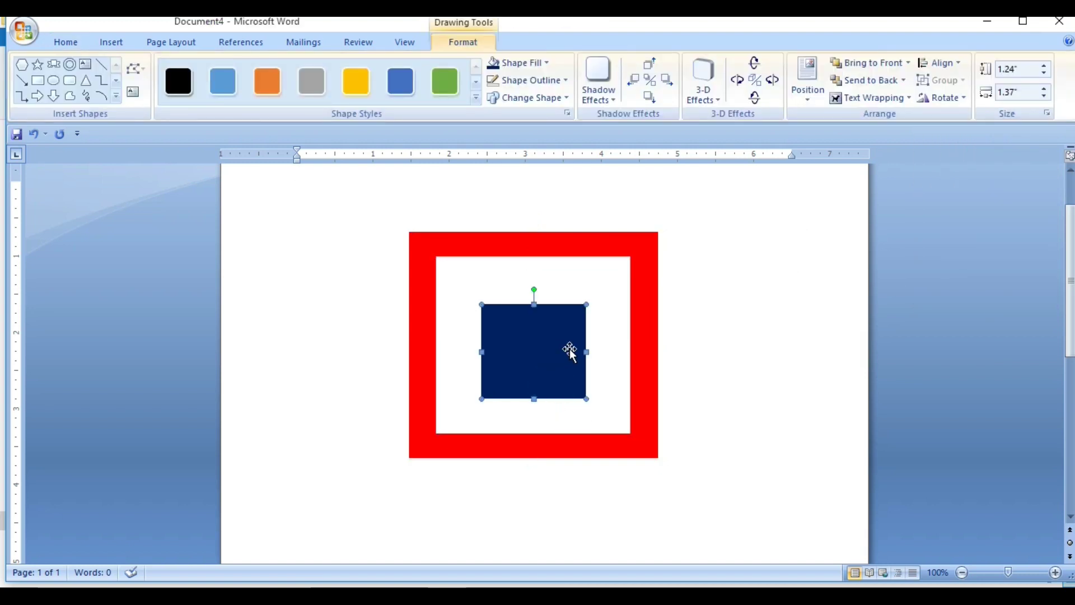
key(ctrl+Up)
key(ctrl+Up)
key(ctrl+Up)
key(ctrl+Up)
key(ctrl+Up)
key(ctrl+Up)
key(ctrl+Up)
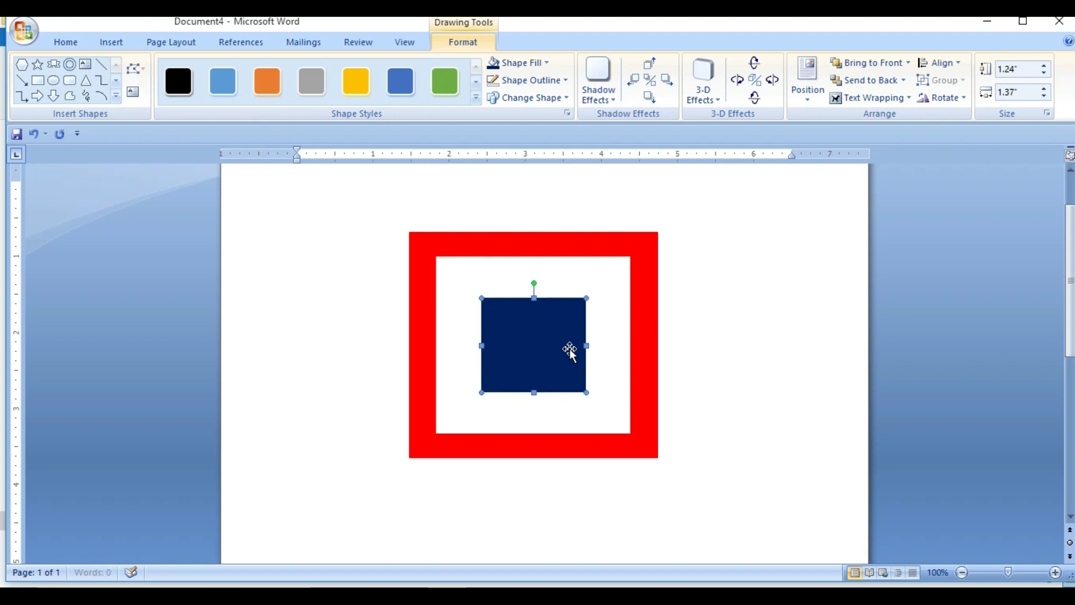
- Draw a tall vertical bar and a wide horizontal bar across the frame
click(748, 365)
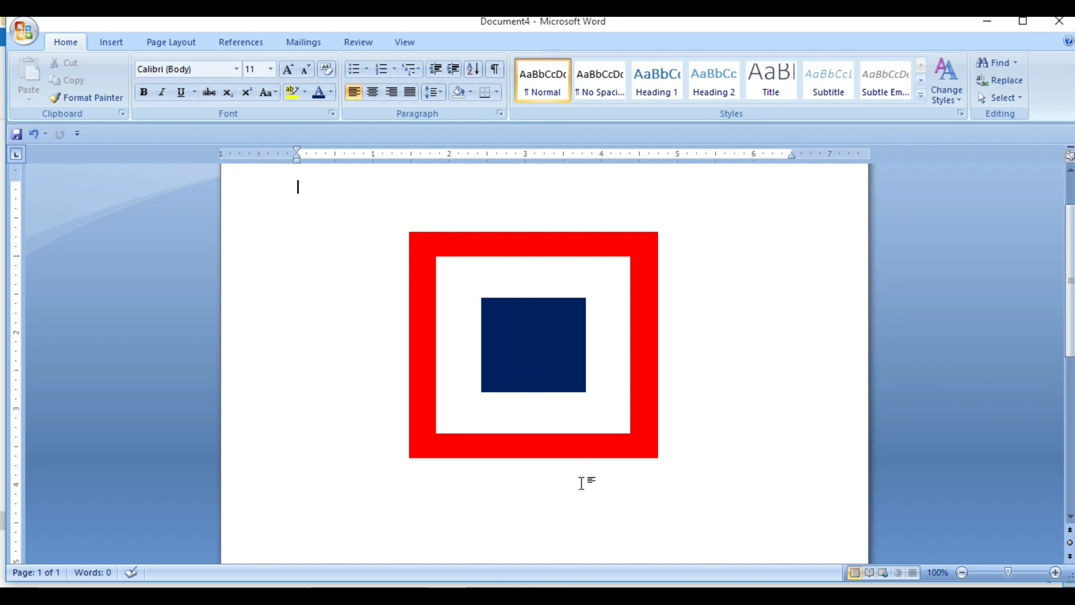
click(111, 42)
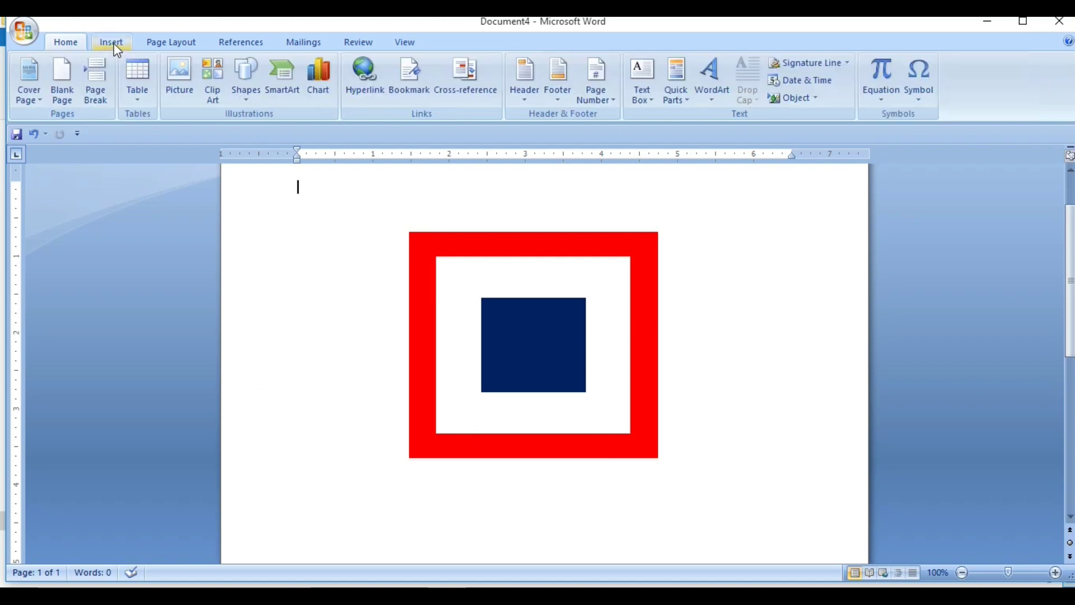
click(245, 101)
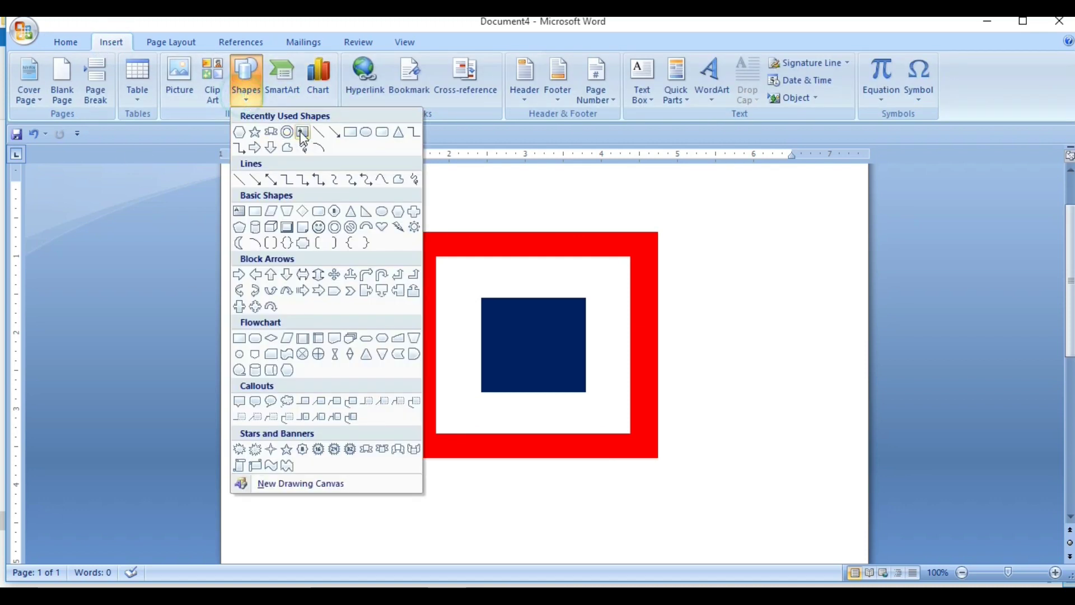
click(349, 133)
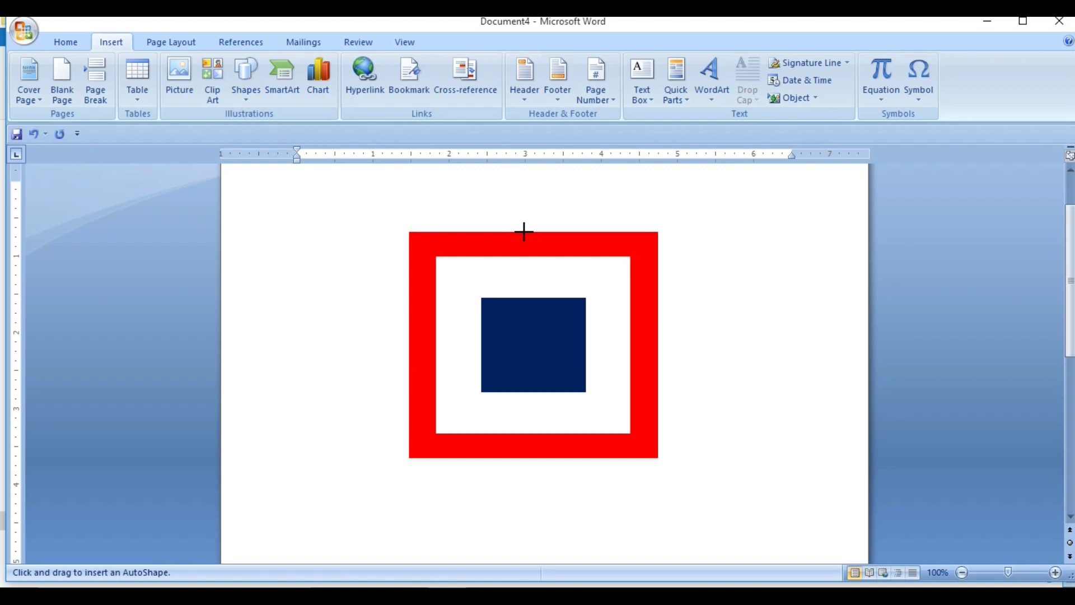
drag(520, 231, 542, 456)
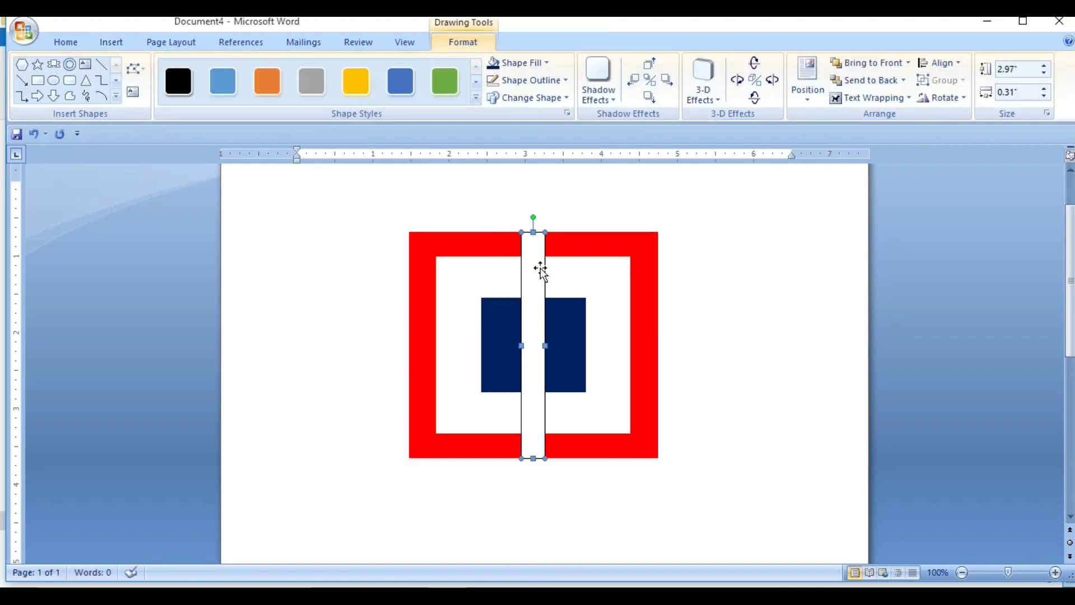
click(37, 80)
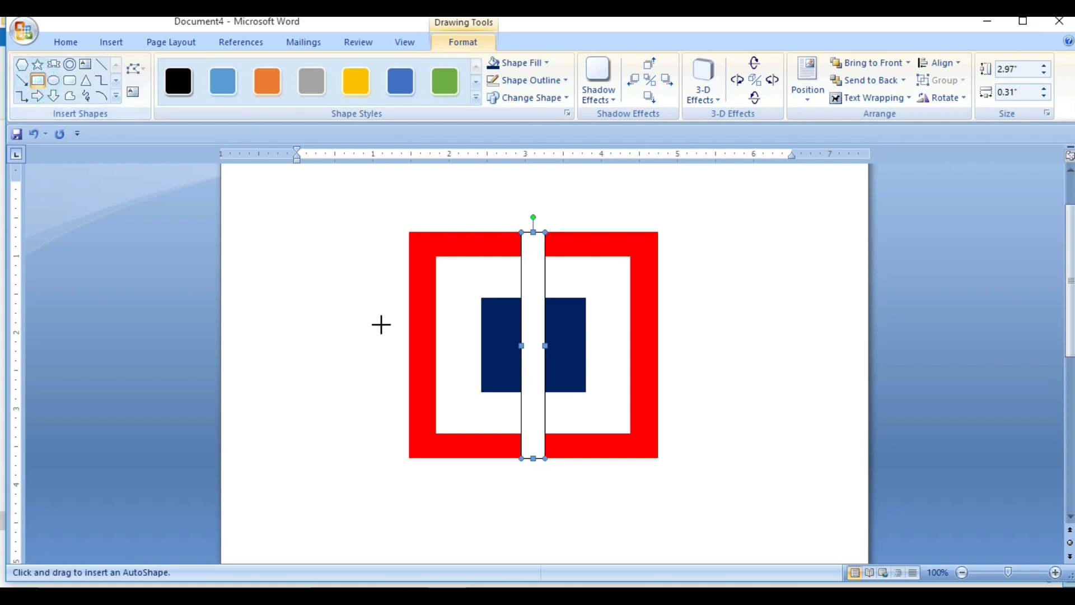
drag(406, 321, 661, 351)
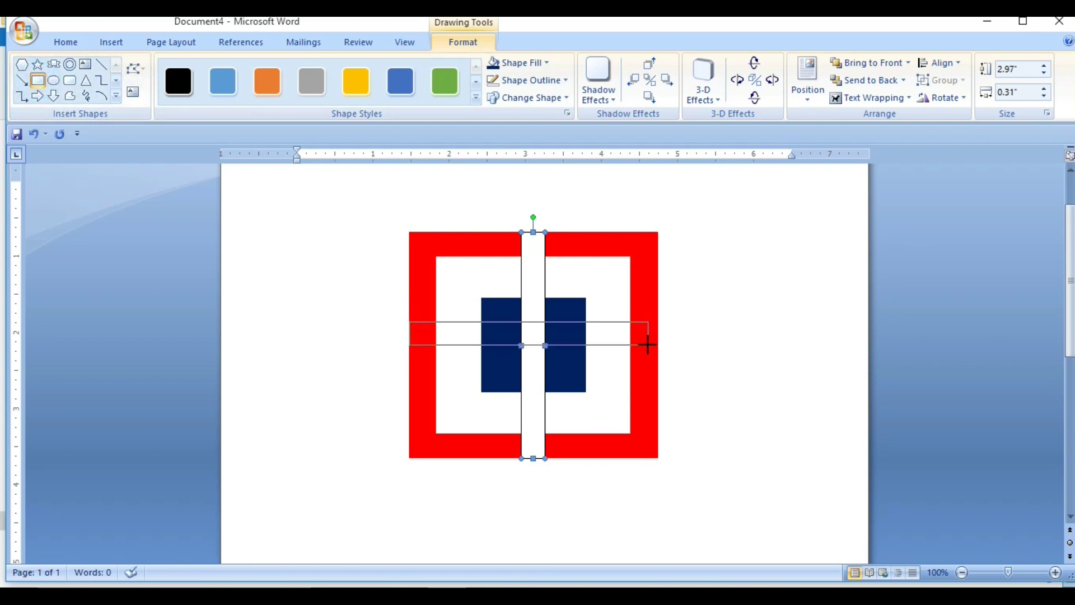
- Align the vertical and horizontal bars to the centre of the red frame
click(541, 255)
shift+click(567, 244)
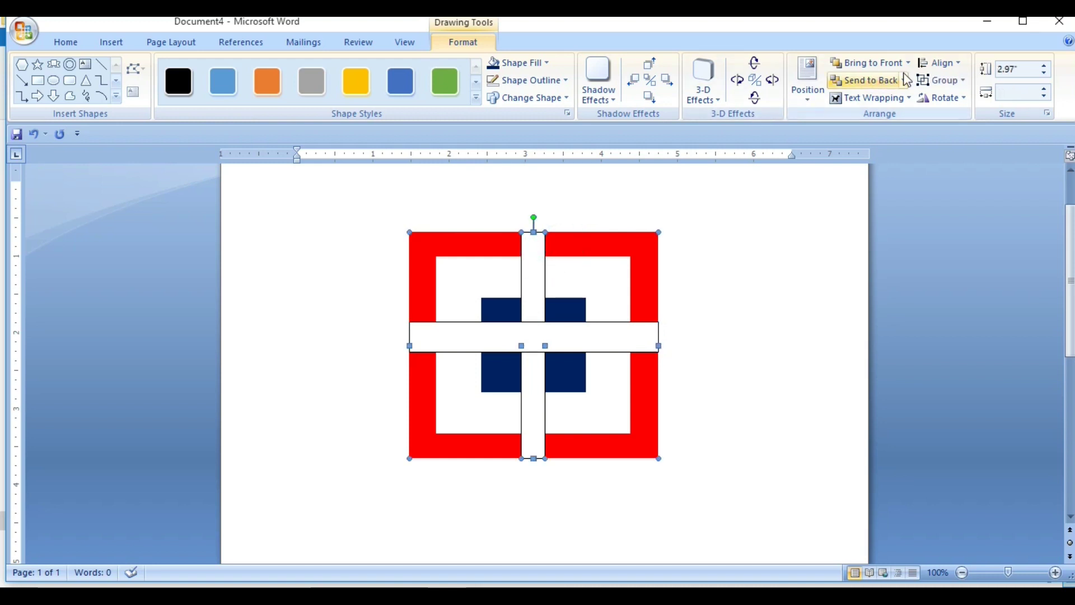
click(940, 63)
click(981, 156)
click(686, 168)
click(618, 339)
shift+click(643, 288)
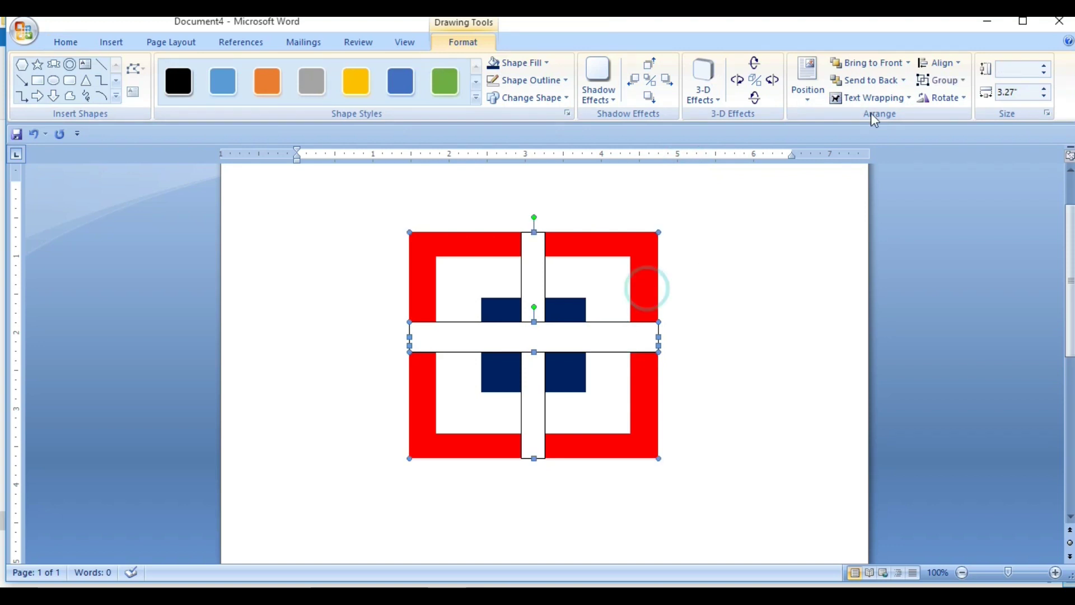
click(943, 64)
click(955, 99)
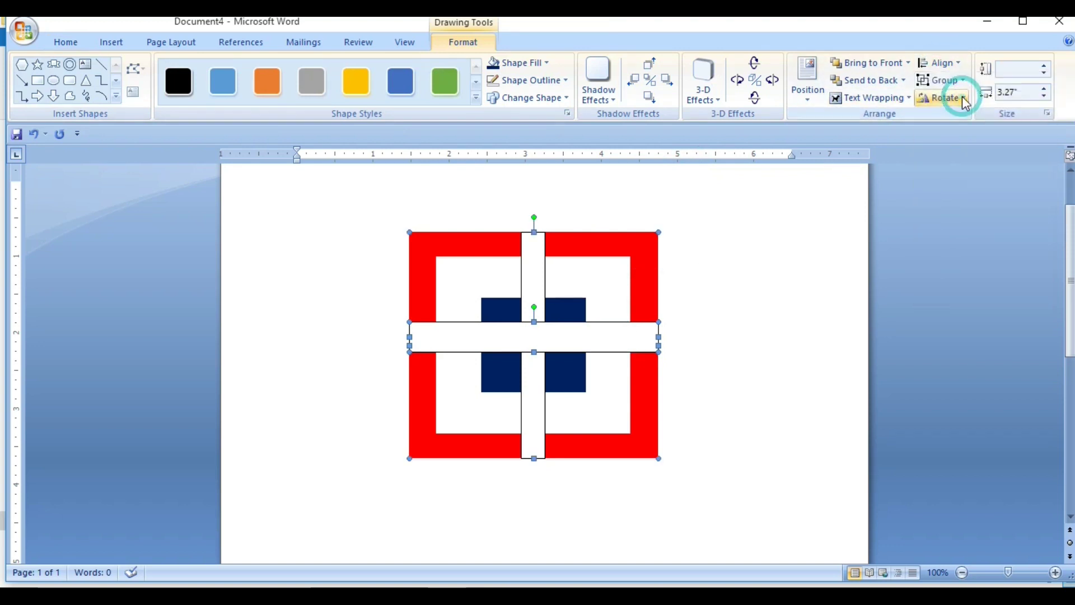
click(901, 334)
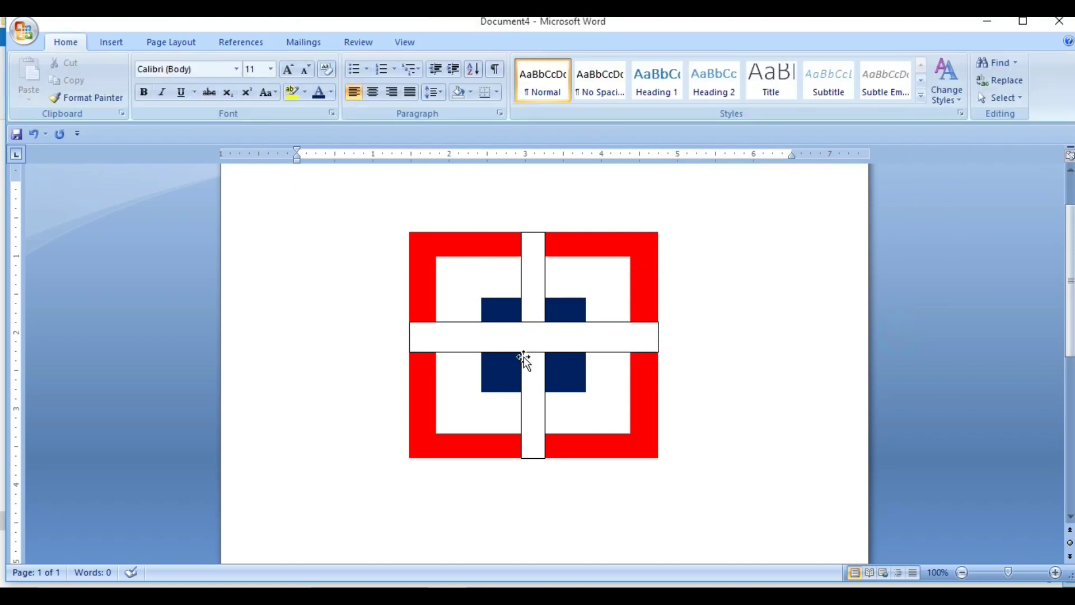
- Thin the horizontal bar to 0.31" tall and remove its outline
drag(534, 322, 533, 328)
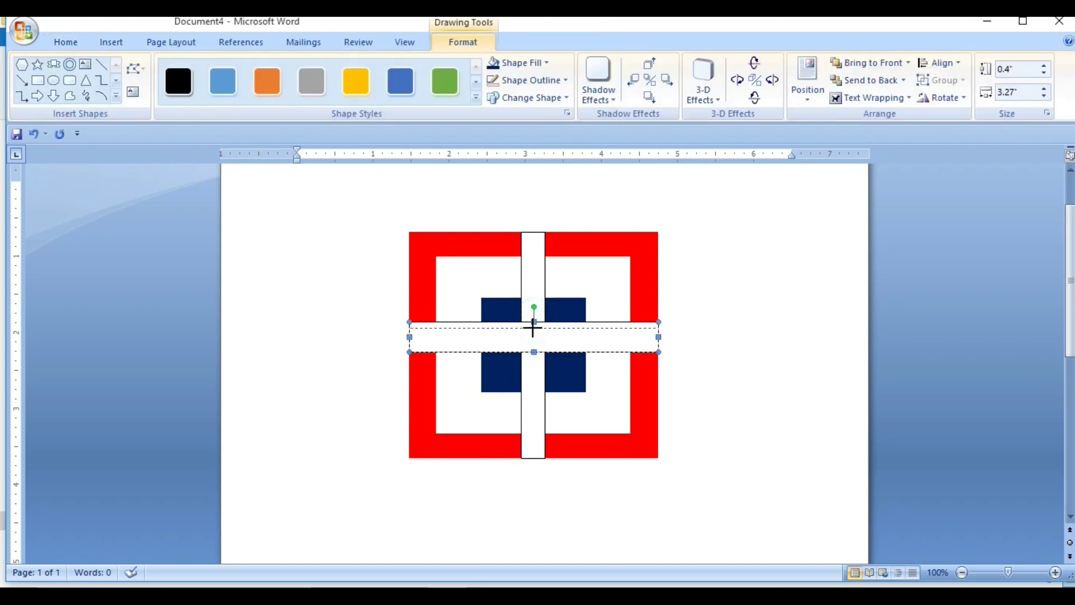
click(734, 374)
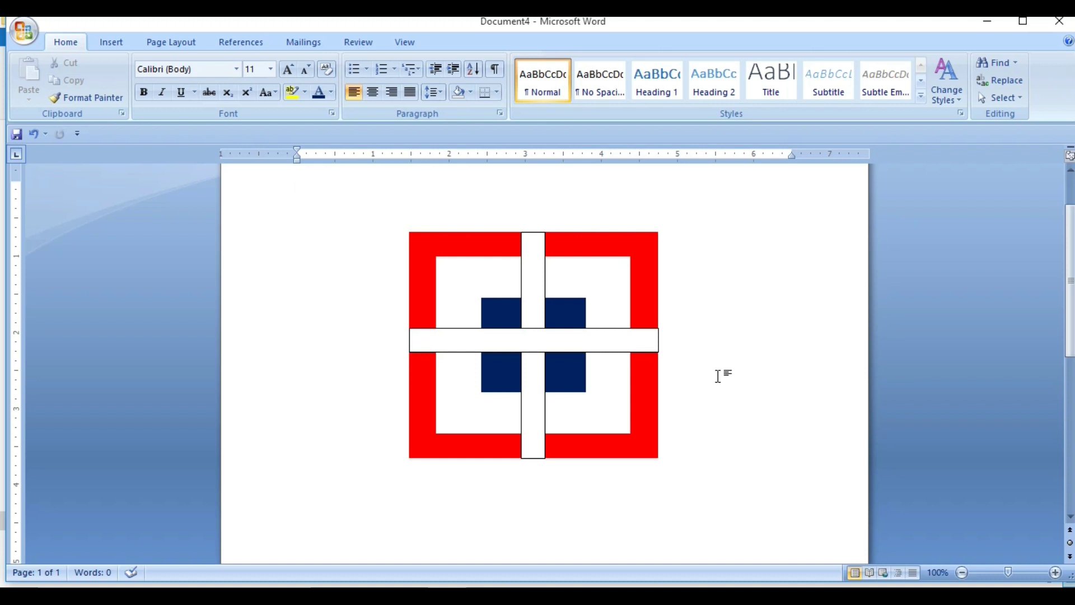
click(607, 348)
click(526, 80)
click(532, 372)
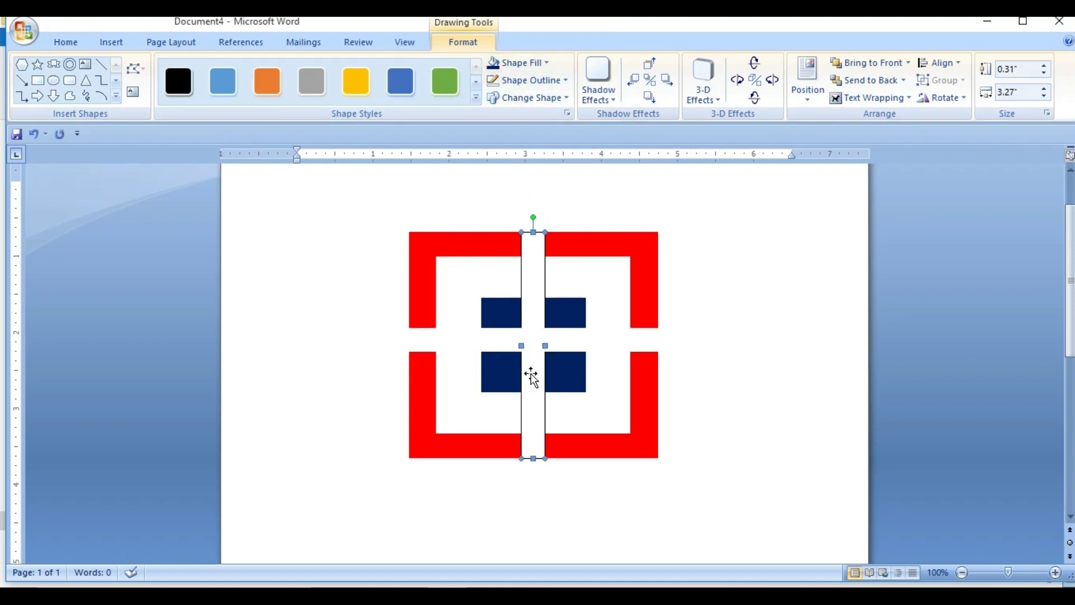
- Remove the vertical bar's outline and bring the navy square to the front
click(496, 84)
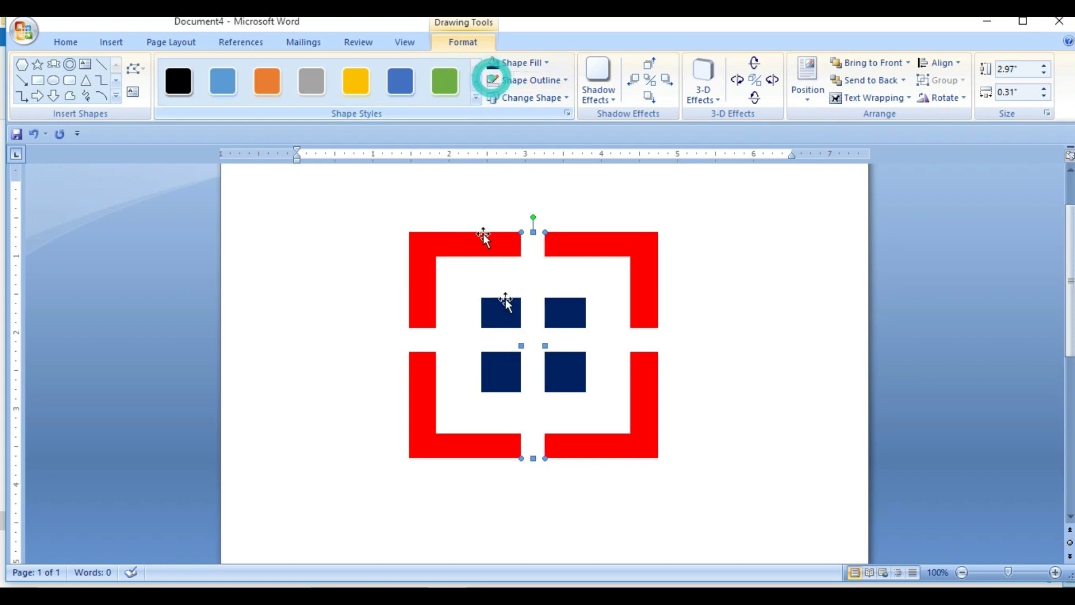
click(788, 301)
click(576, 314)
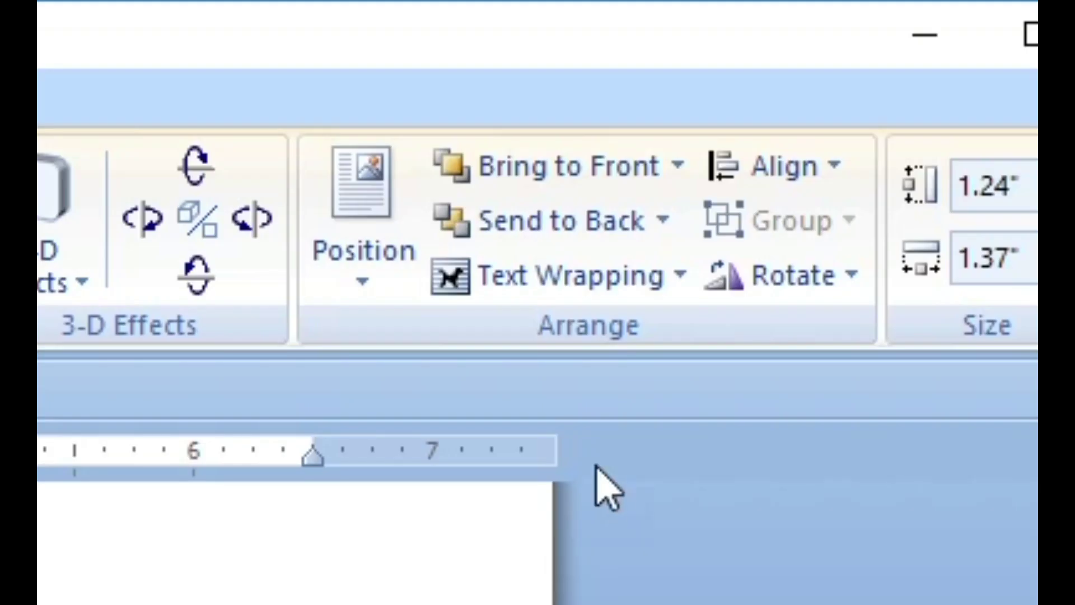
click(587, 181)
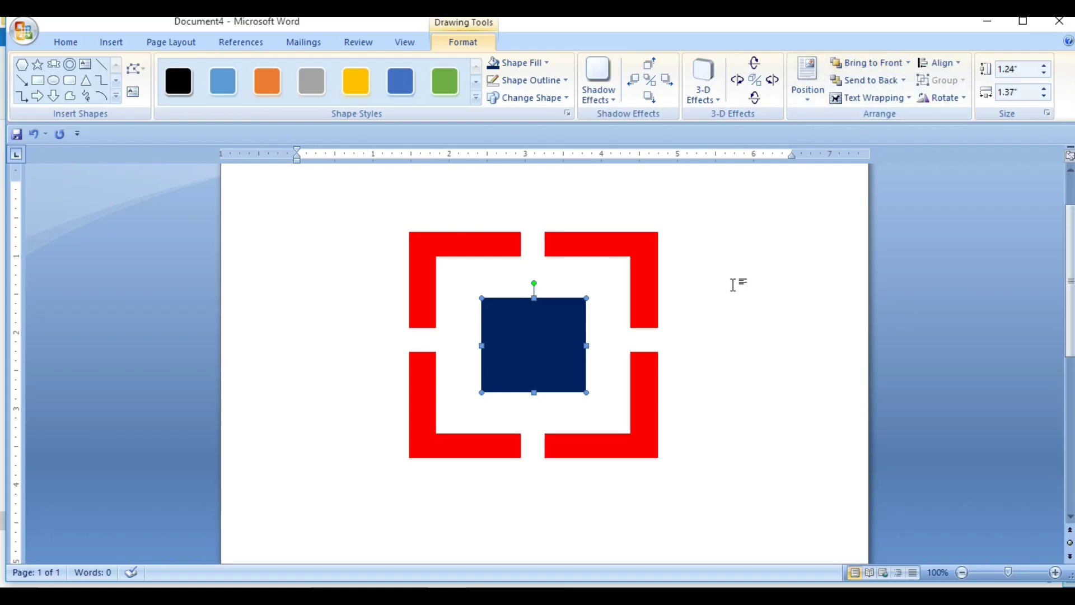
click(732, 284)
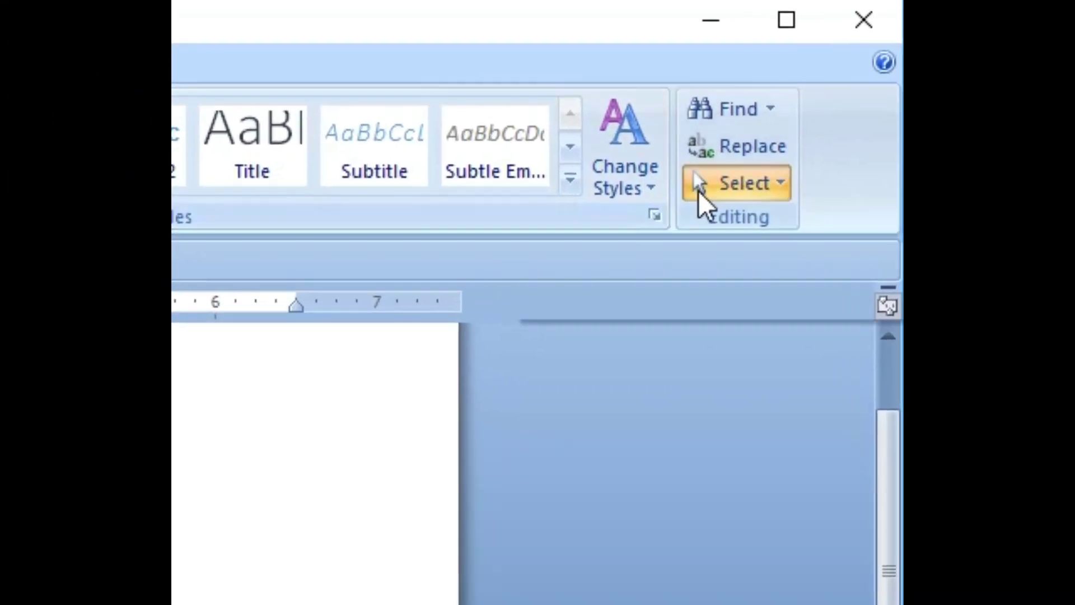
- Marquee-select every logo shape with Select Objects and group them into one 2.97" × 3.27" object
click(977, 99)
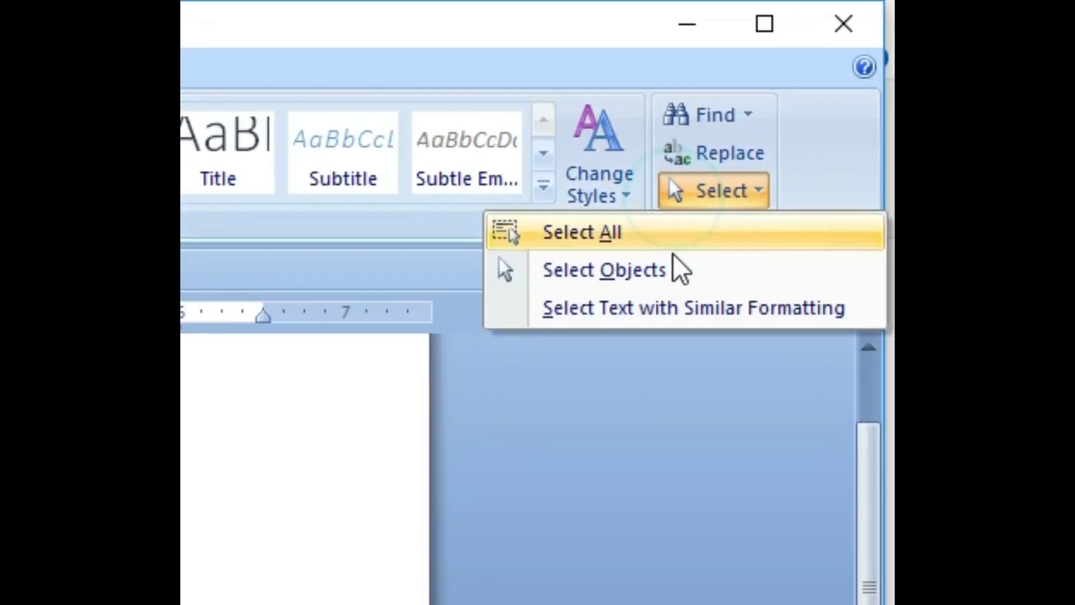
click(615, 269)
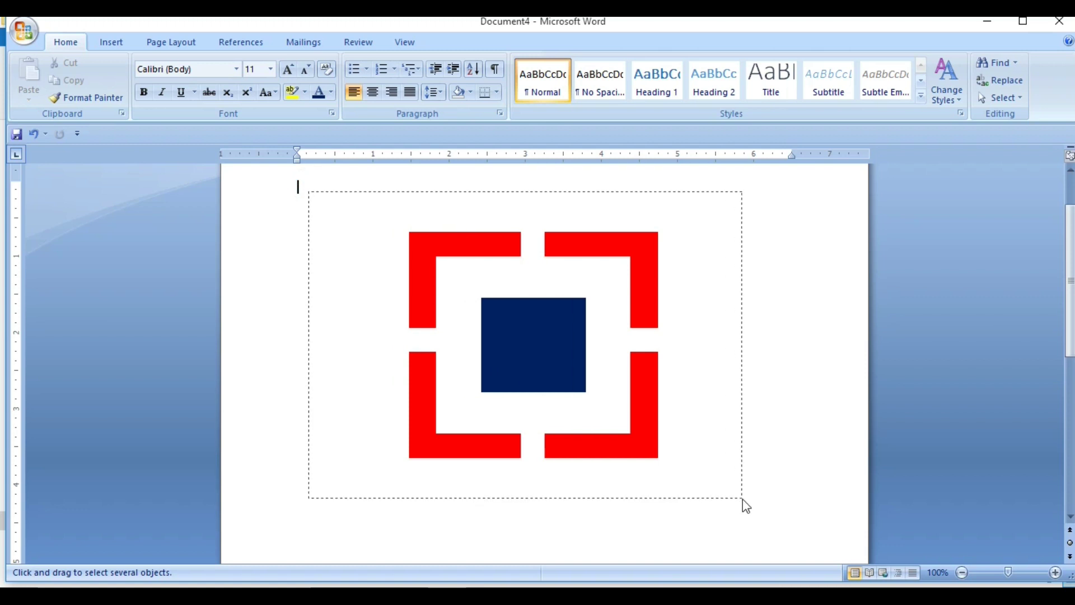
drag(308, 190, 743, 501)
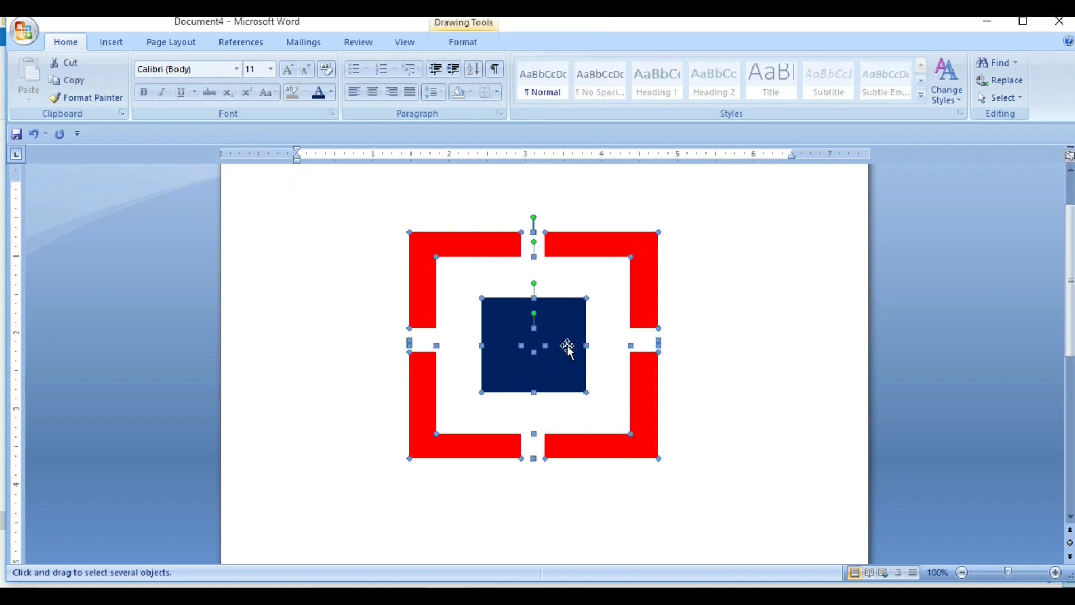
click(465, 42)
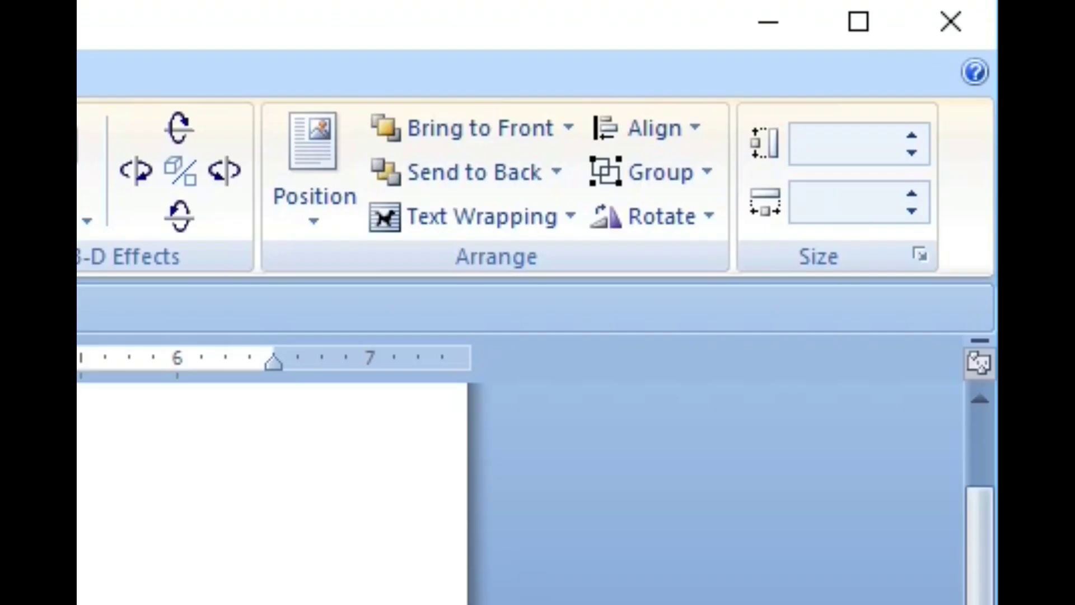
click(644, 179)
click(666, 234)
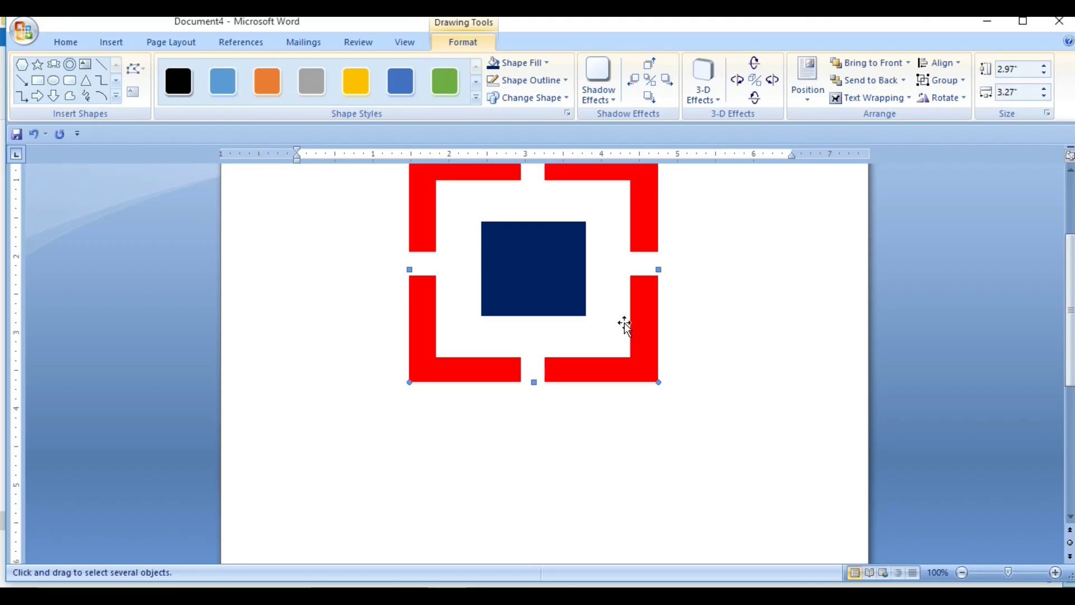
- Place a copy of the grouped logo below the original
click(571, 298)
drag(559, 338, 448, 521)
scroll(446, 487, down, 3)
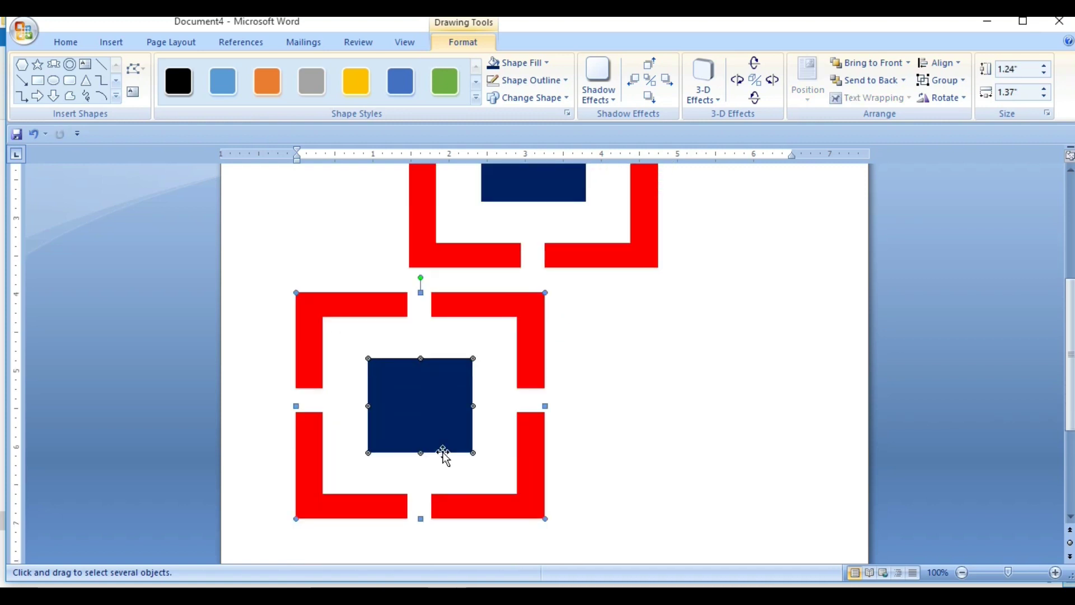
click(628, 369)
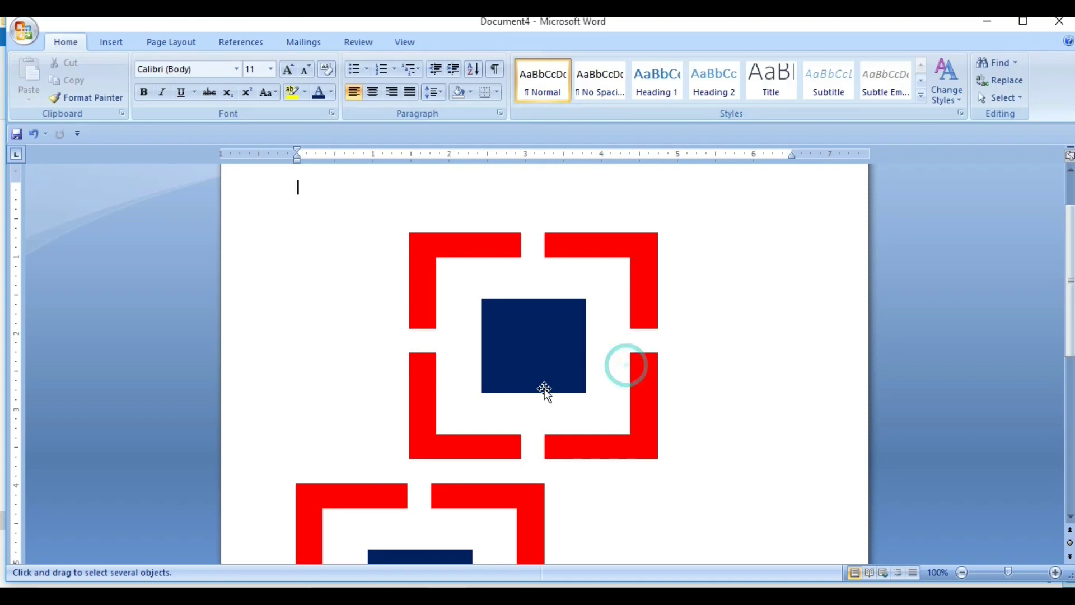
scroll(546, 387, down, 4)
- Shrink the lower logo copy to a small square from its corner
click(541, 369)
drag(545, 332, 420, 469)
scroll(419, 462, down, 4)
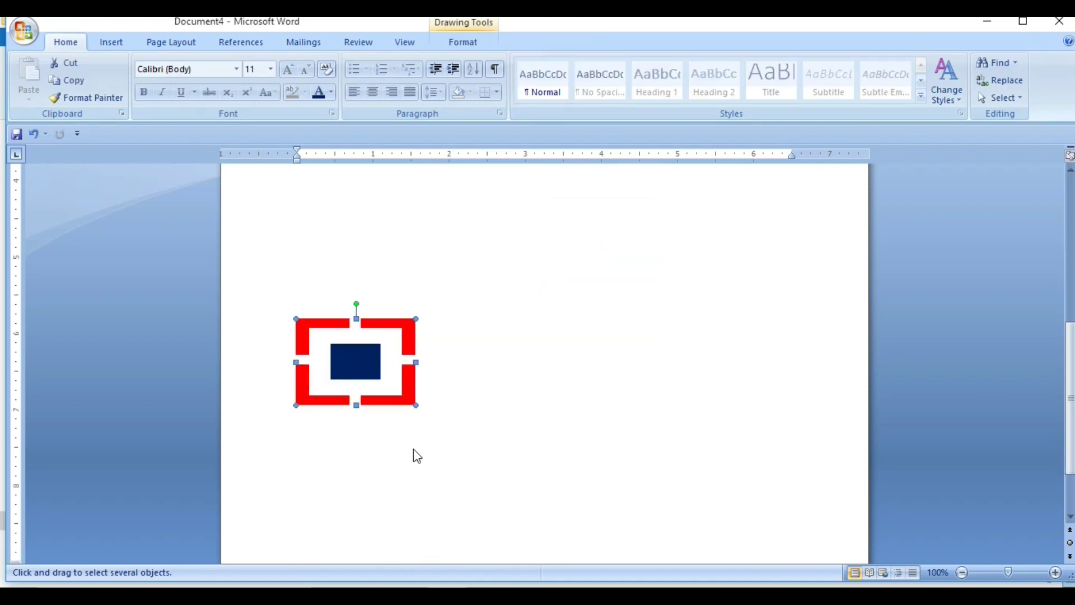
click(413, 361)
scroll(413, 360, up, 9)
scroll(431, 401, down, 5)
scroll(398, 370, down, 3)
- Move the small logo copy left toward the page margin
click(413, 389)
drag(417, 361, 403, 361)
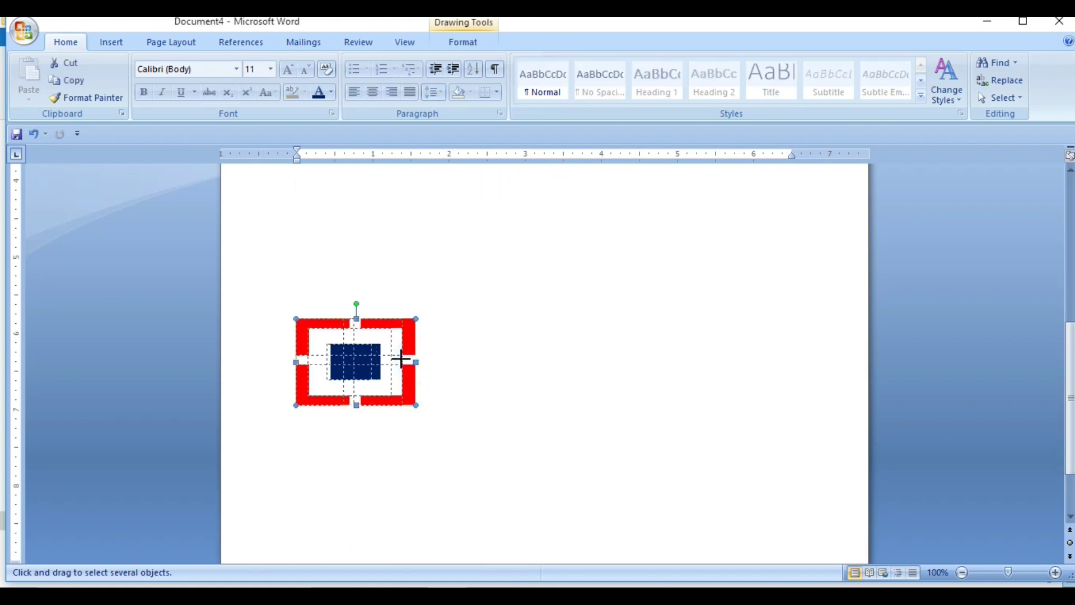
scroll(364, 365, up, 2)
click(358, 425)
drag(350, 414, 330, 336)
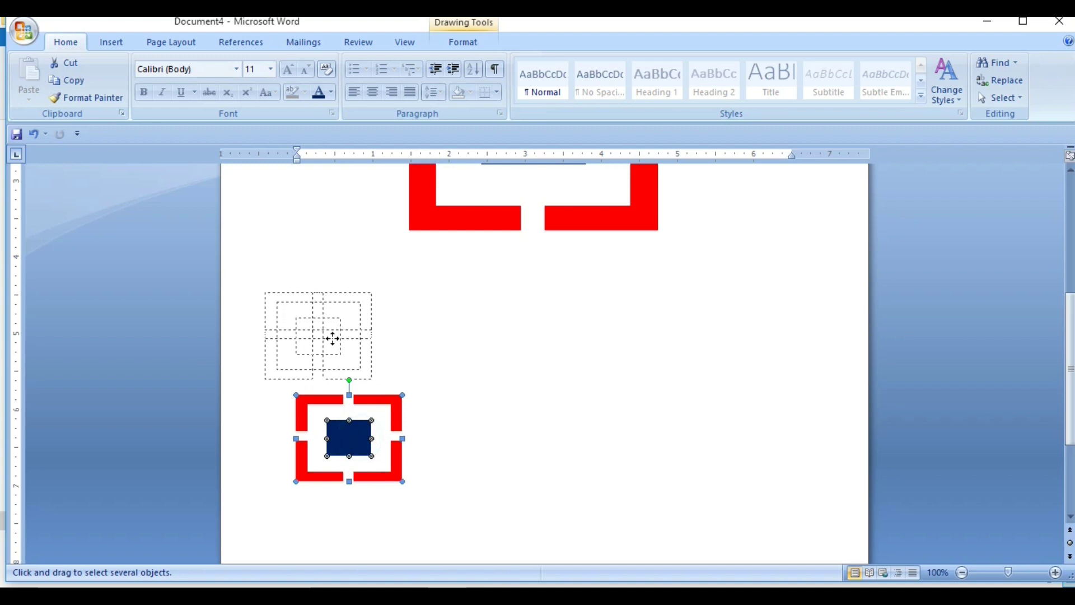
scroll(392, 348, up, 6)
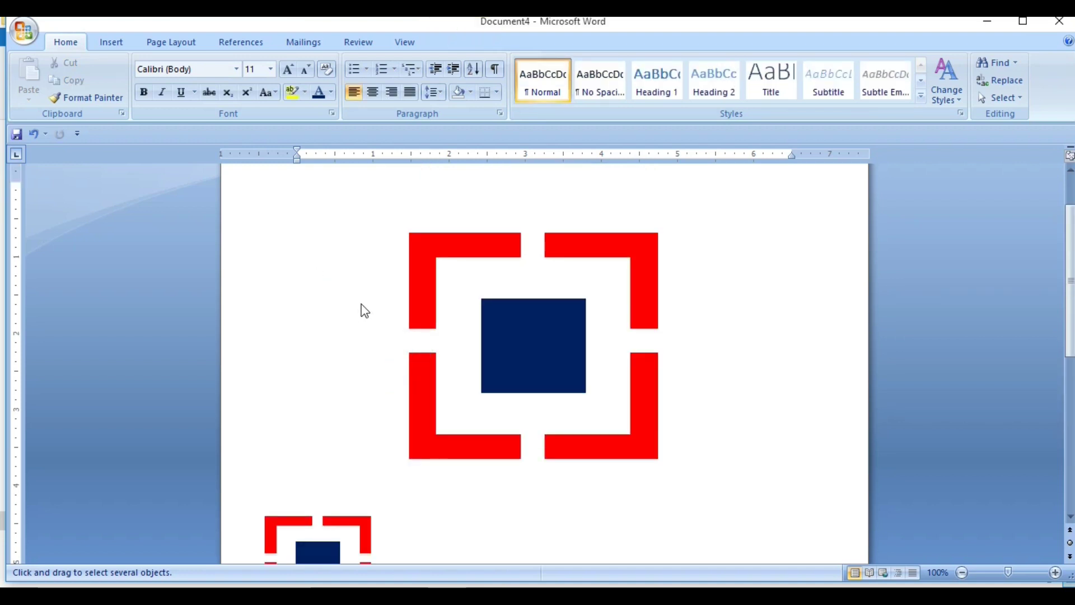
- Draw a 1.14" × 6.06" rectangle extending right from the small logo and fill it navy blue
click(118, 42)
scroll(311, 271, down, 1)
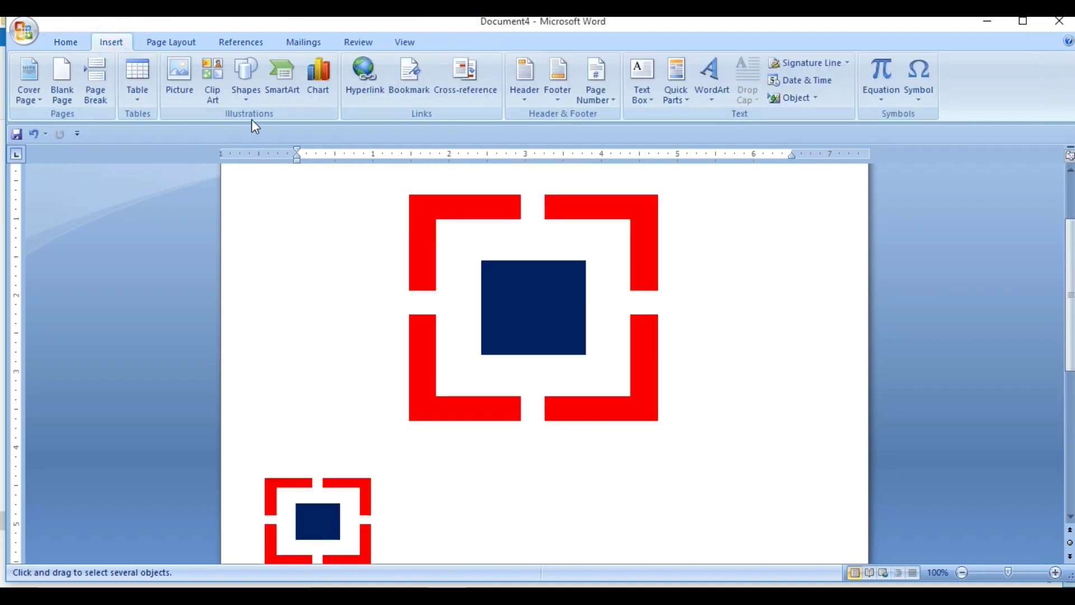
click(246, 78)
click(348, 133)
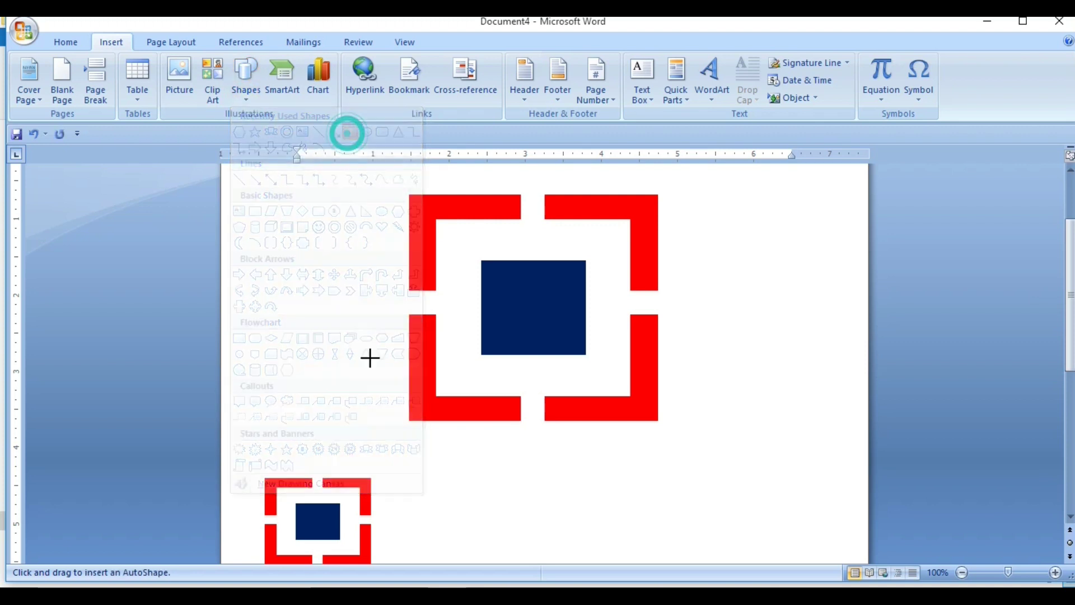
scroll(370, 357, down, 4)
click(371, 328)
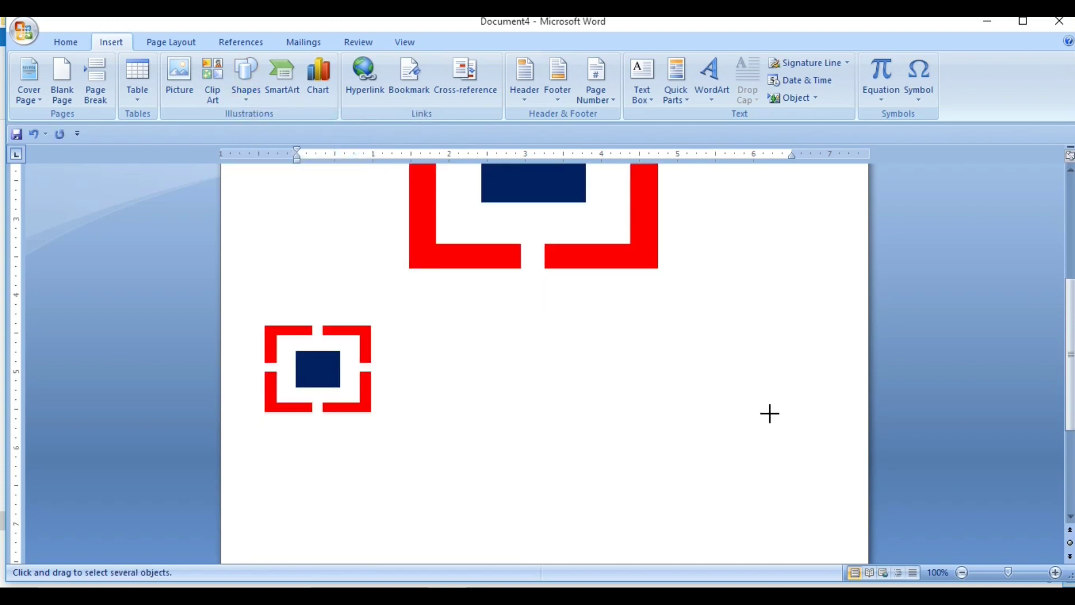
drag(750, 415, 833, 413)
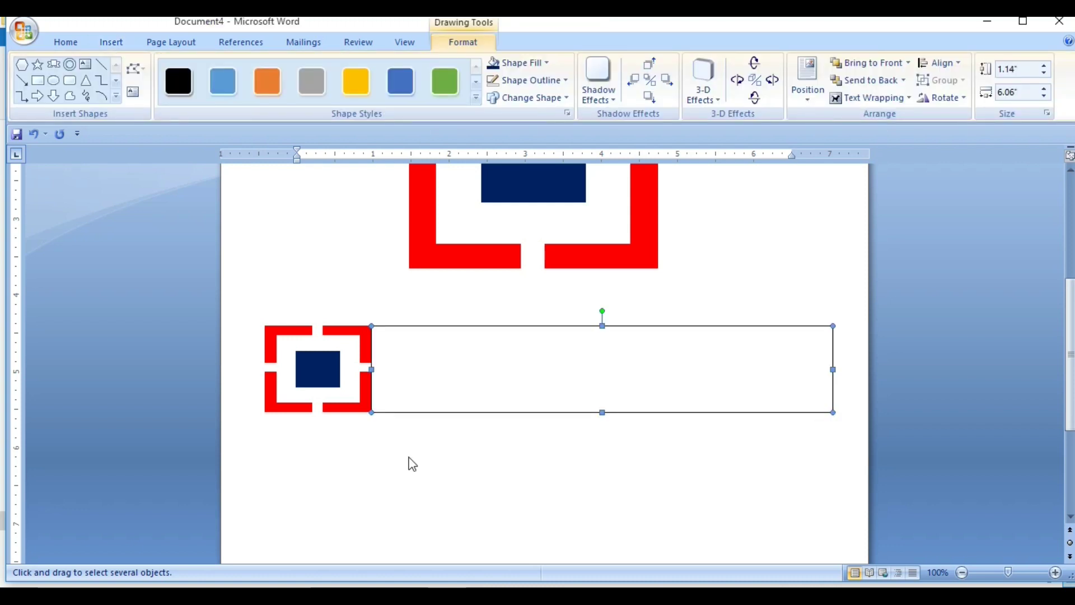
click(495, 63)
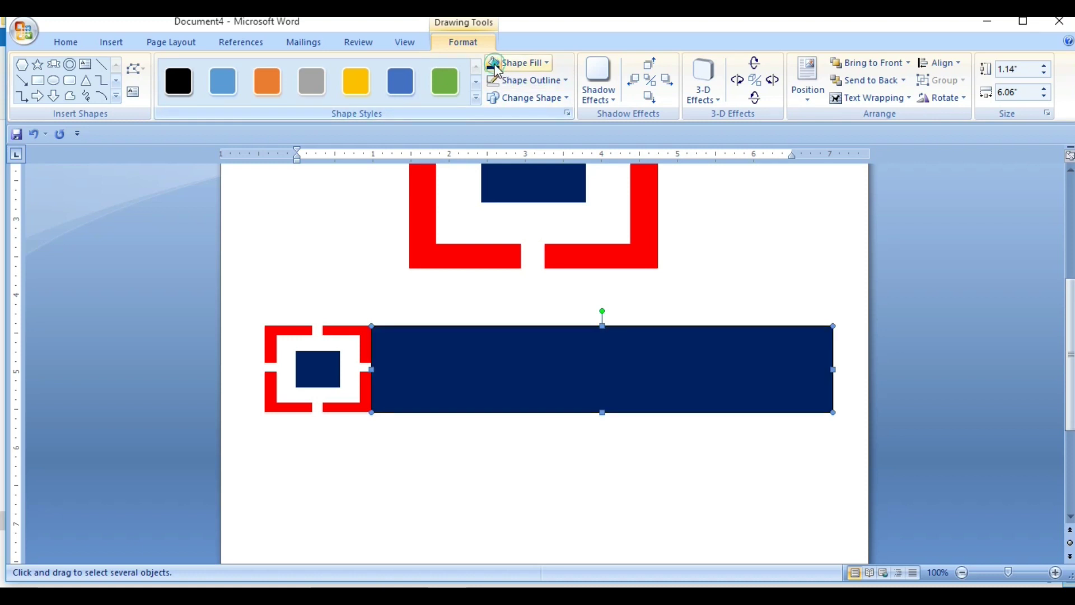
scroll(359, 269, up, 5)
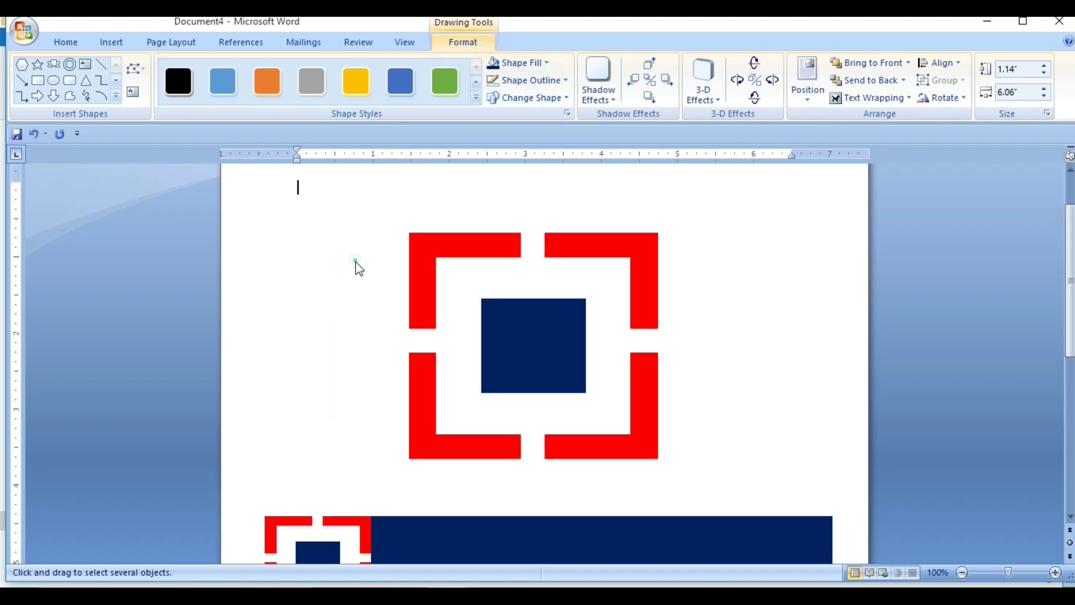
click(359, 269)
click(114, 40)
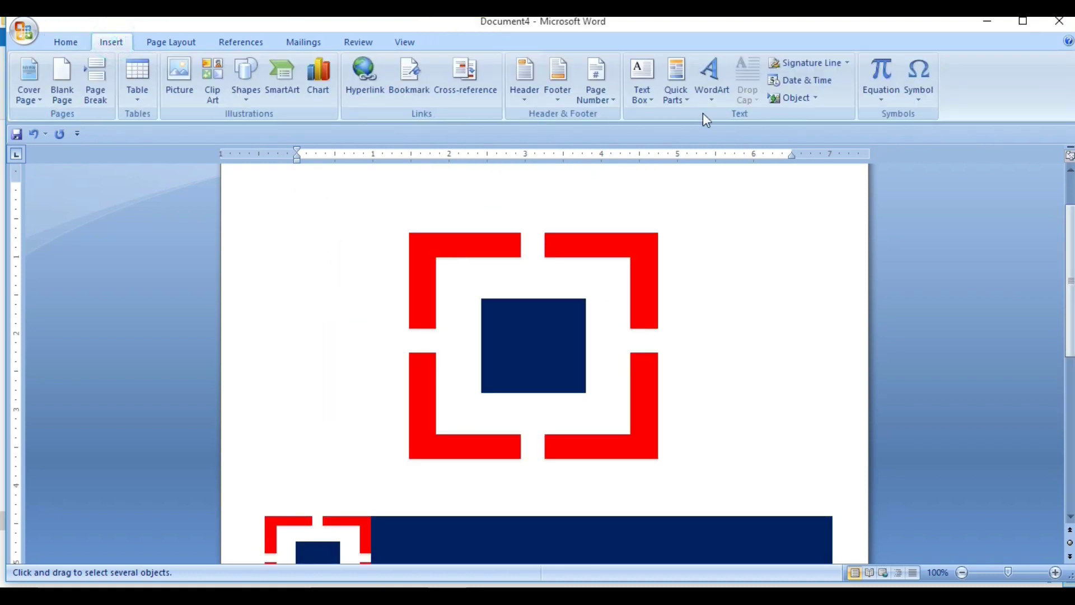
- Insert an outlined 'HDFC BANK' WordArt and set its wrapping to In Front of Text
click(712, 89)
click(728, 134)
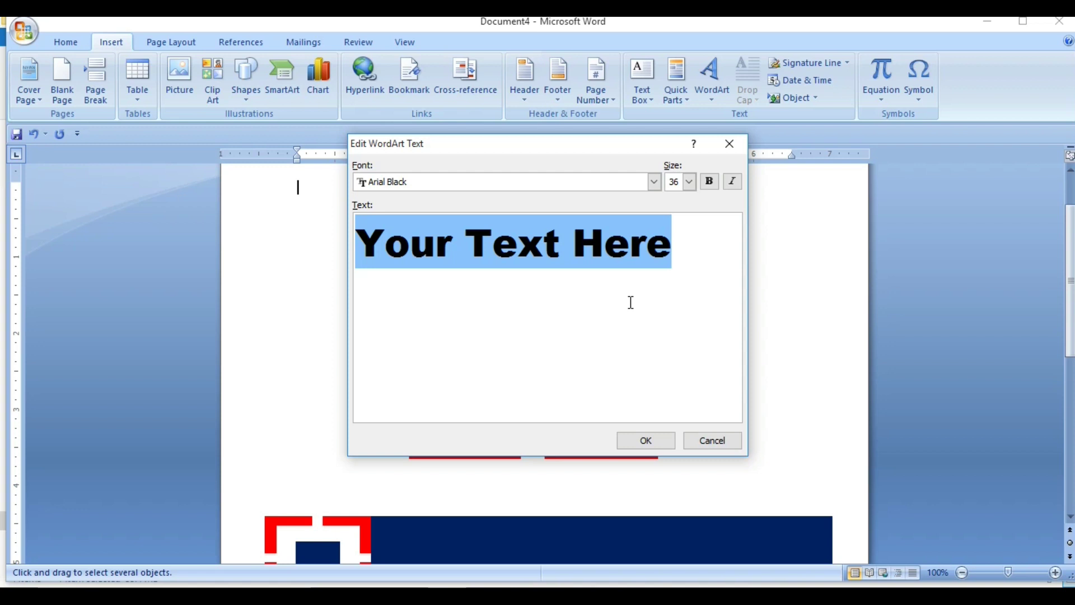
text(DHFC)
key(BackSpace)
key(BackSpace)
key(BackSpace)
key(BackSpace)
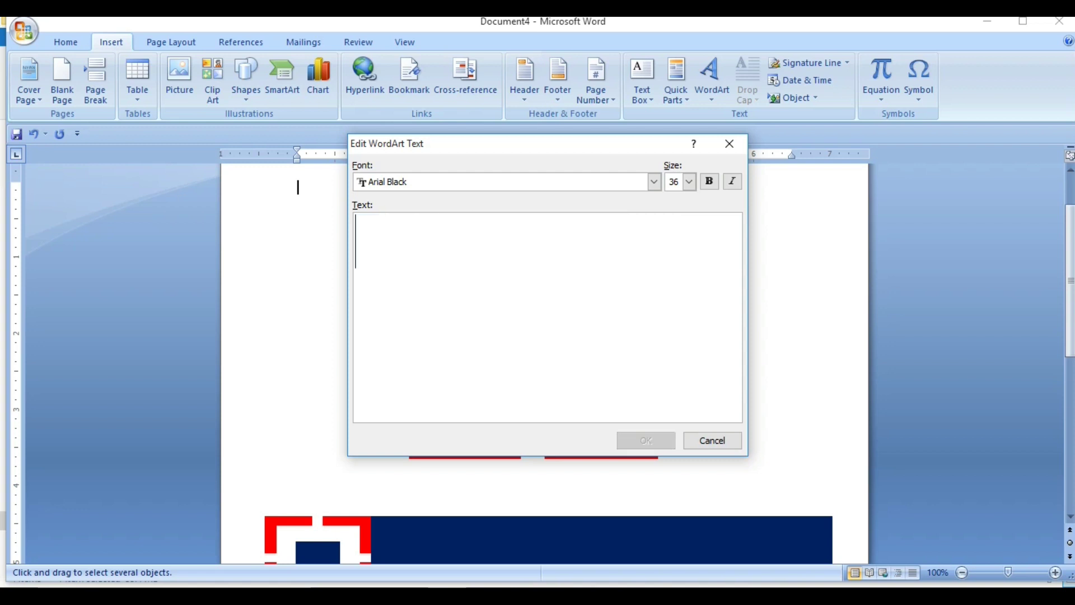
text(HDFC B)
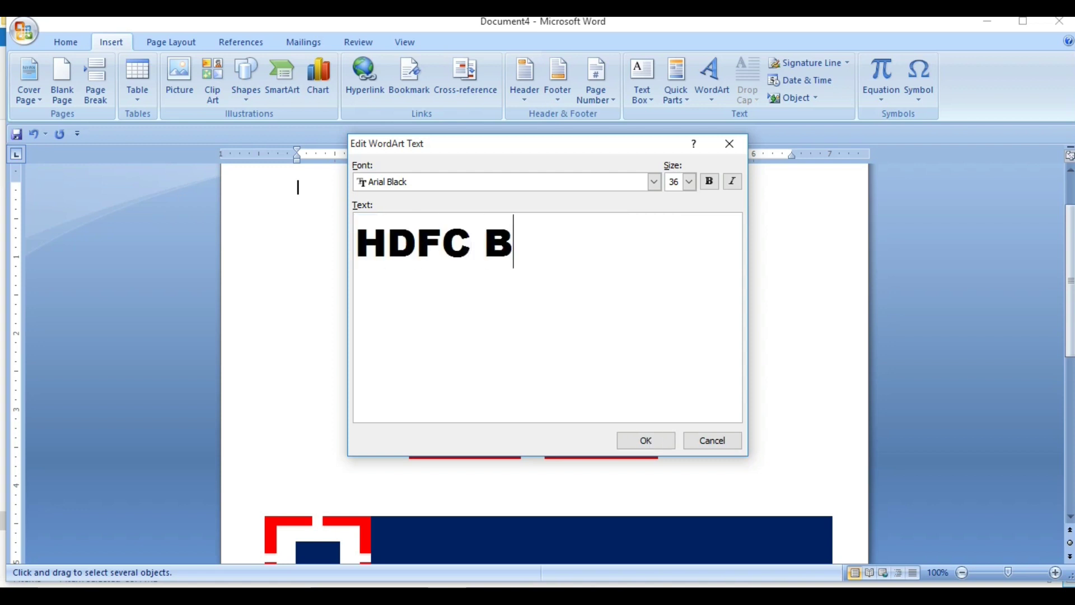
text(ANK)
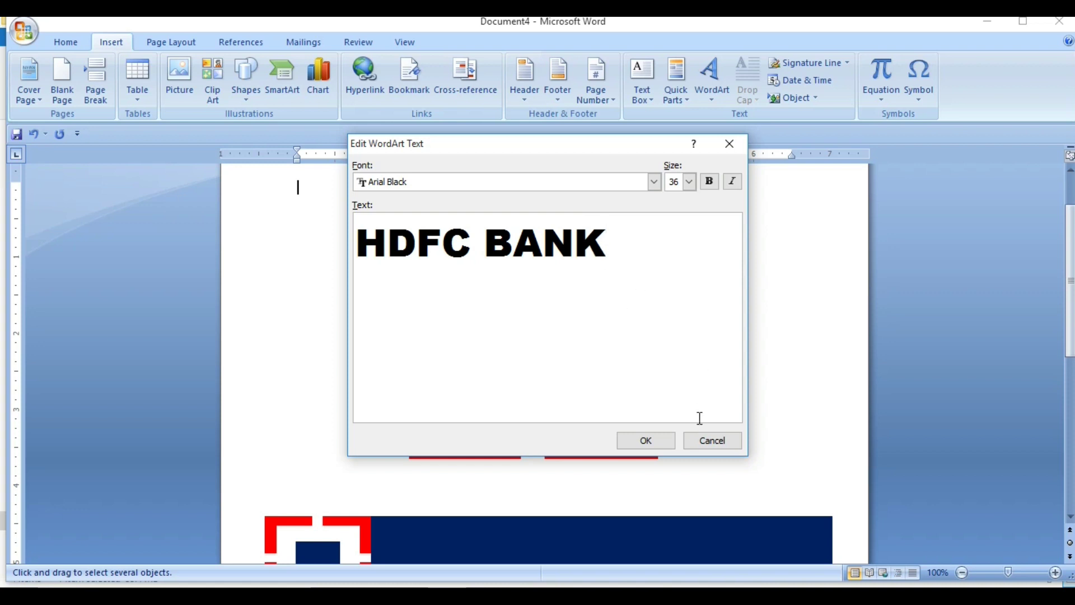
click(646, 442)
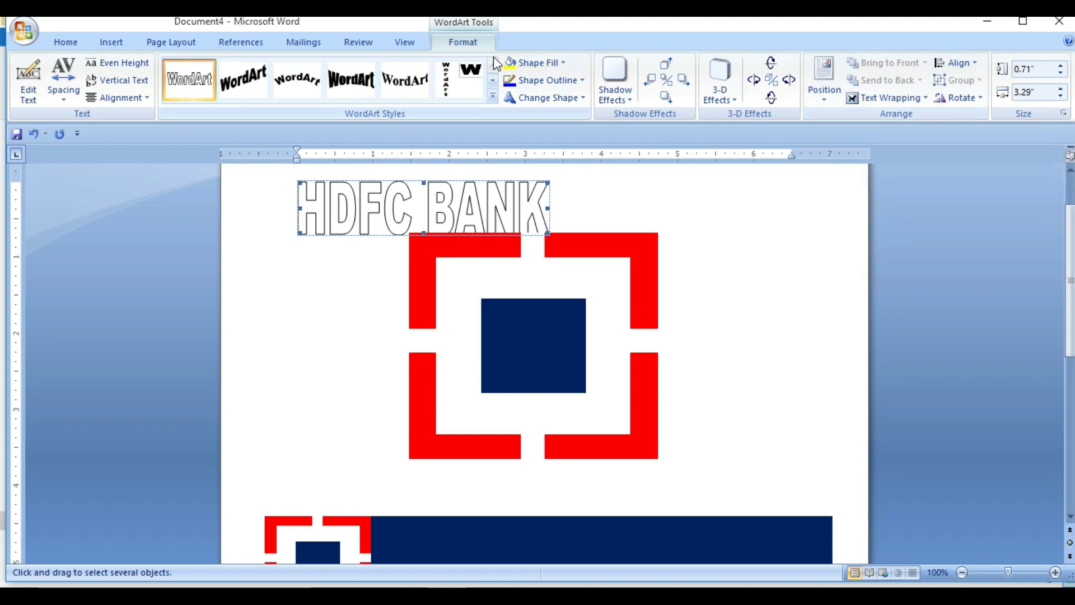
click(907, 98)
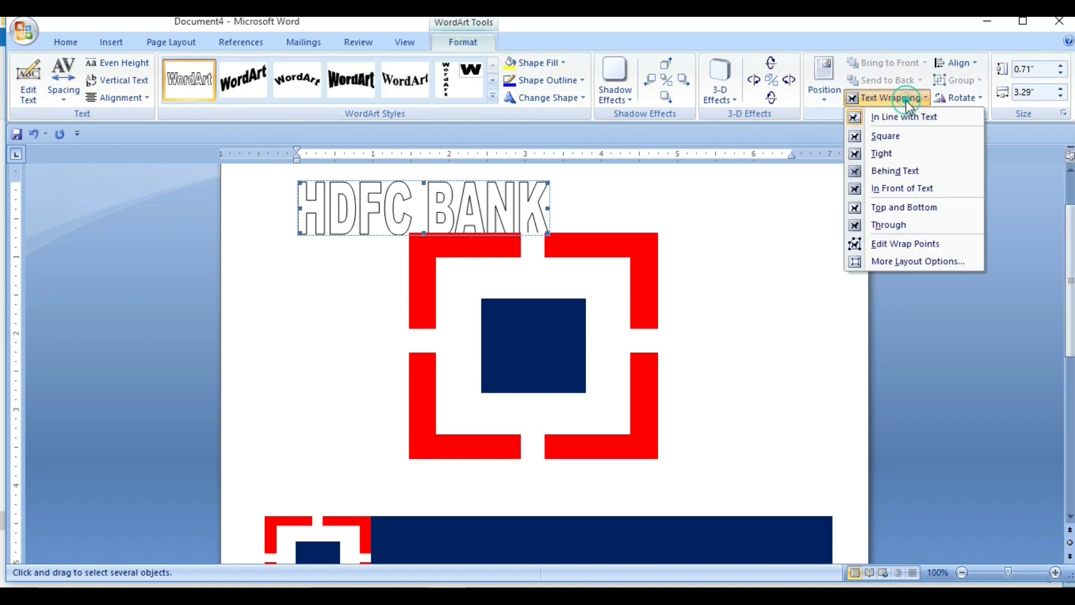
click(894, 193)
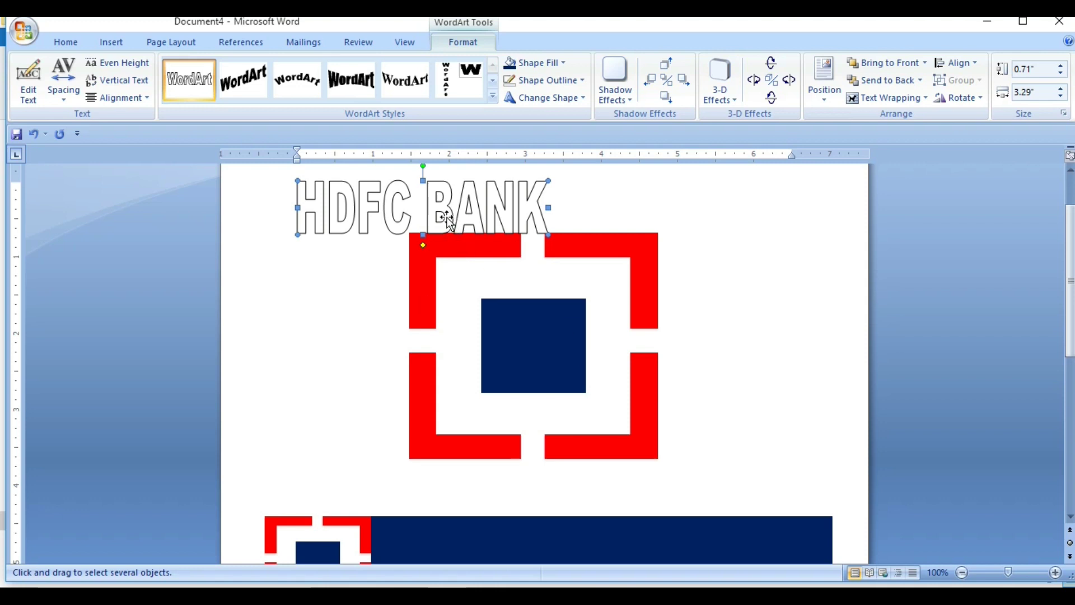
- Move the HDFC BANK WordArt onto the navy bar and stretch it wider on both sides
mouse_move(447, 218)
mouse_down()
mouse_move(577, 363)
mouse_move(568, 386)
mouse_up()
drag(682, 375, 813, 375)
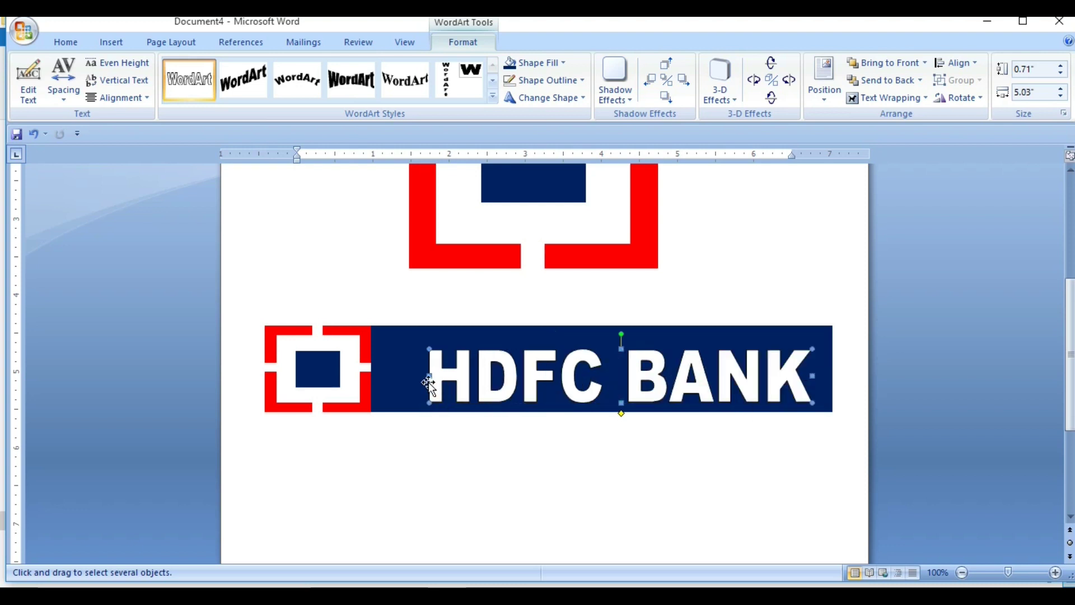
drag(429, 378, 392, 376)
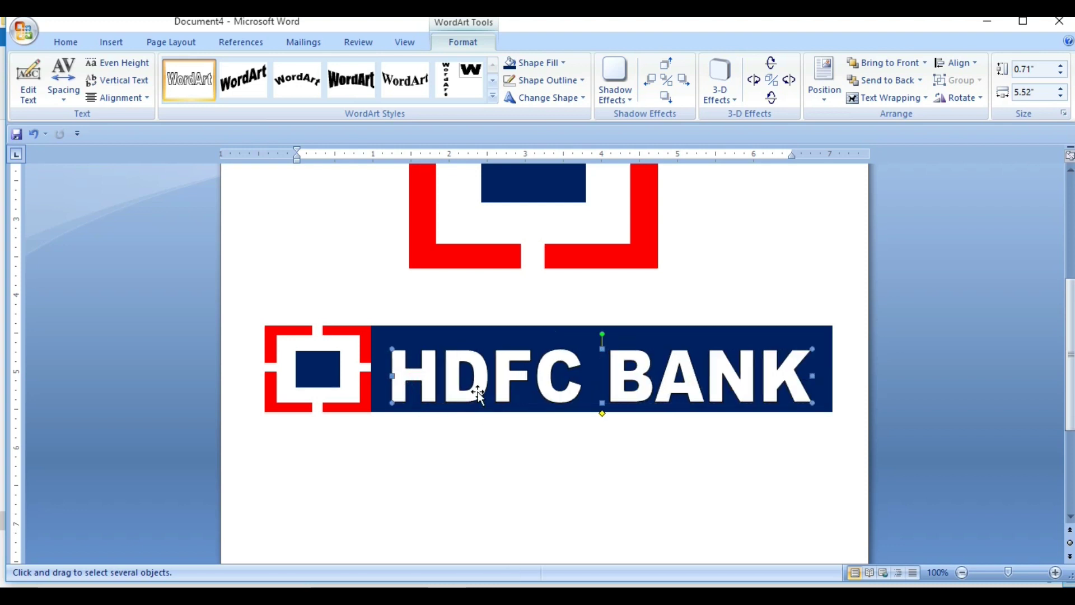
key(ctrl+z)
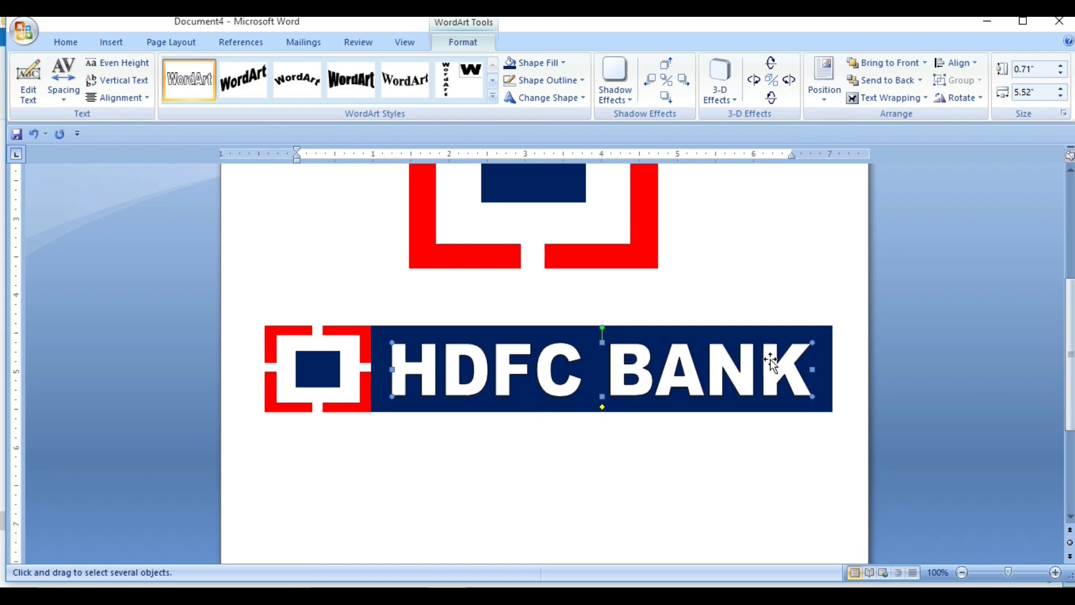
click(682, 475)
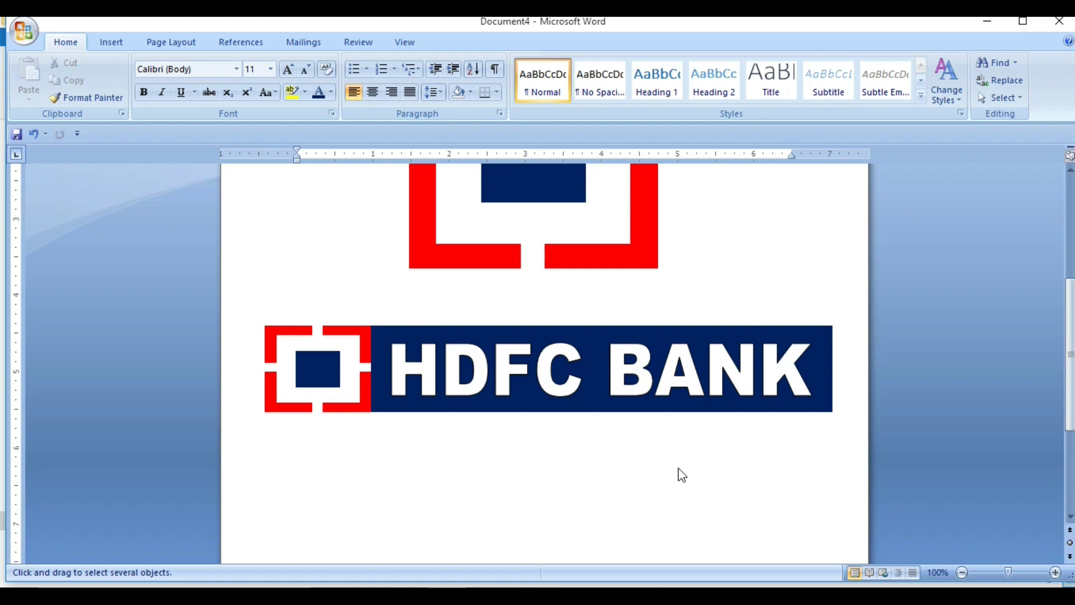
- Draw a roughly 1.38" by 1.32" rectangle below the HDFC BANK banner and fill it grey
scroll(592, 490, down, 6)
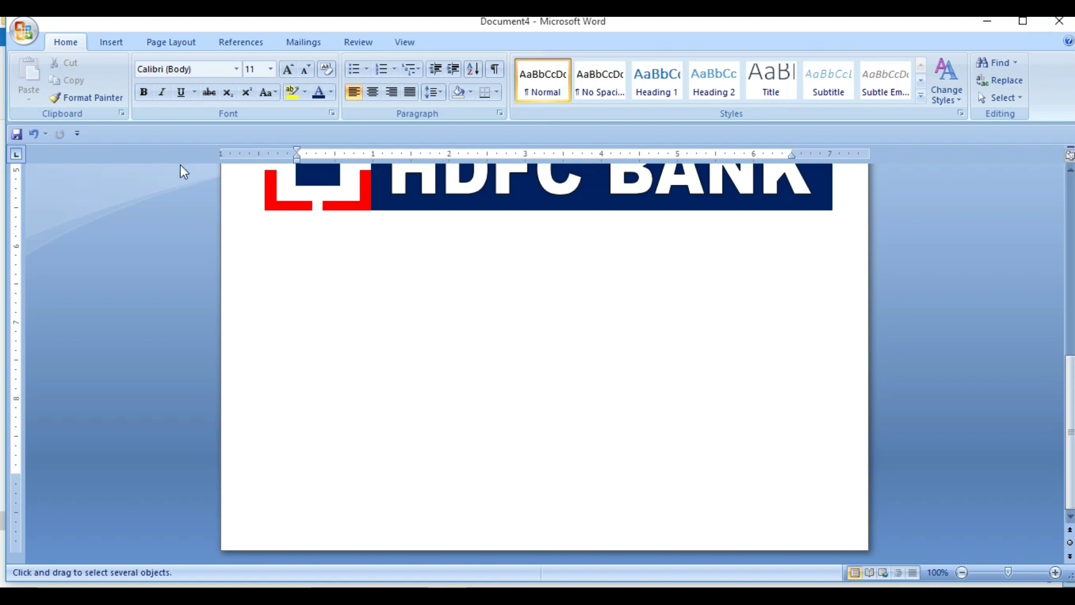
click(112, 45)
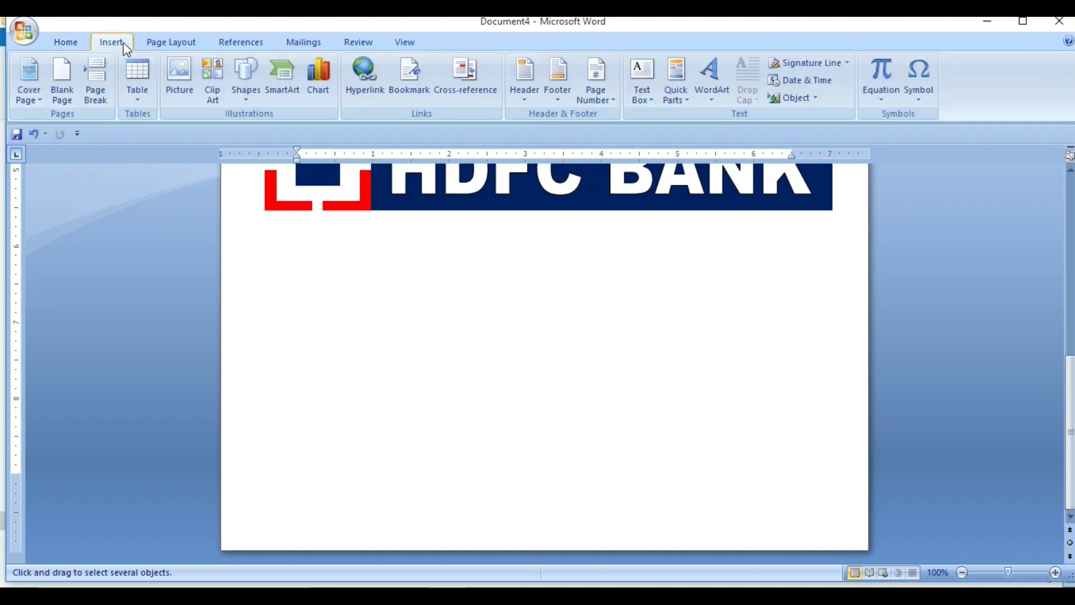
click(248, 98)
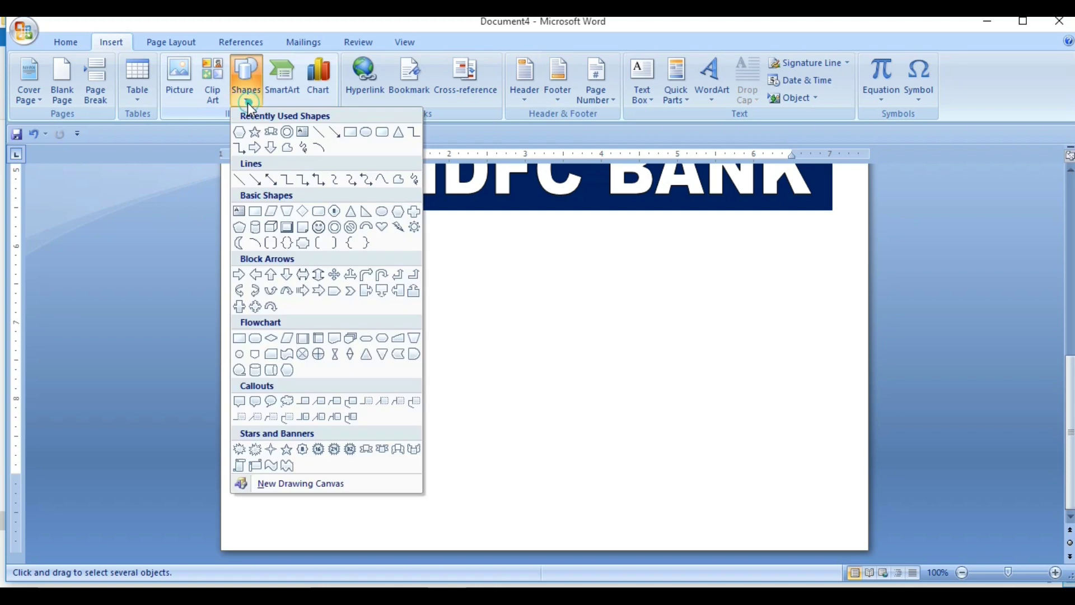
click(351, 132)
drag(253, 317, 354, 422)
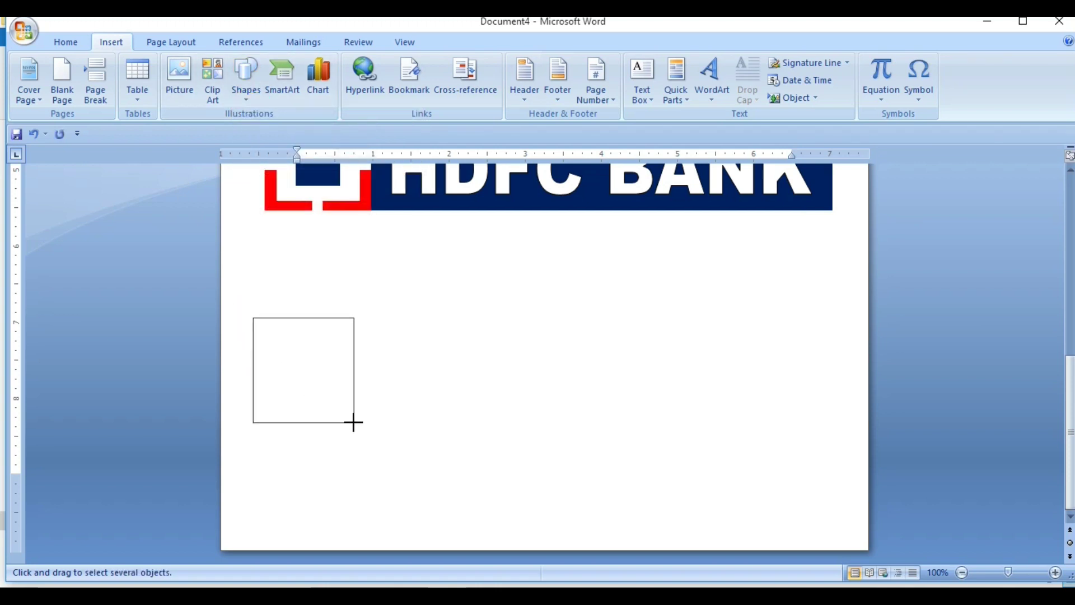
click(527, 63)
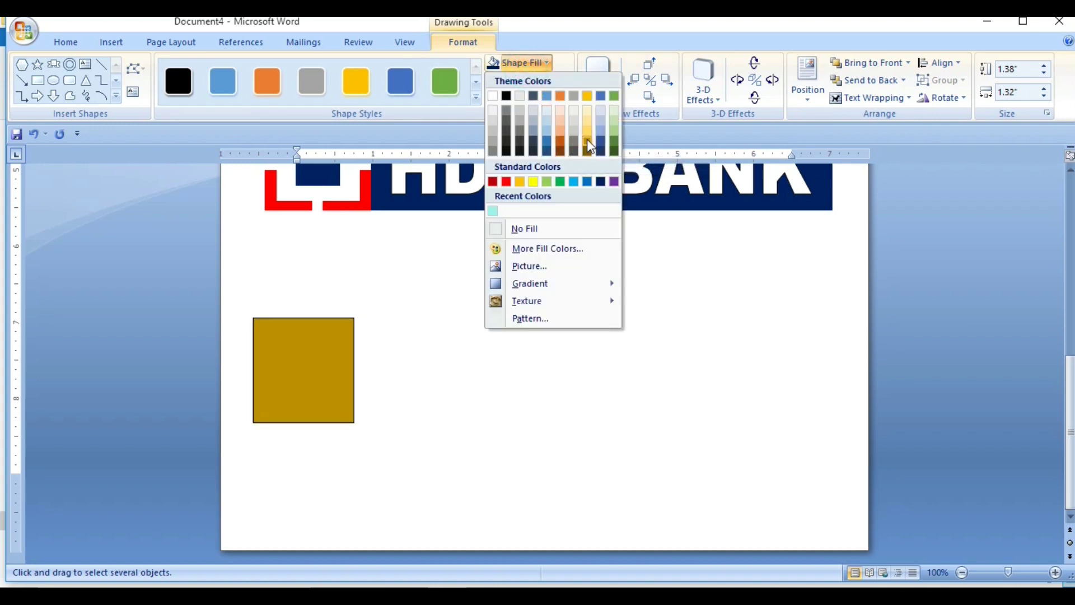
click(578, 146)
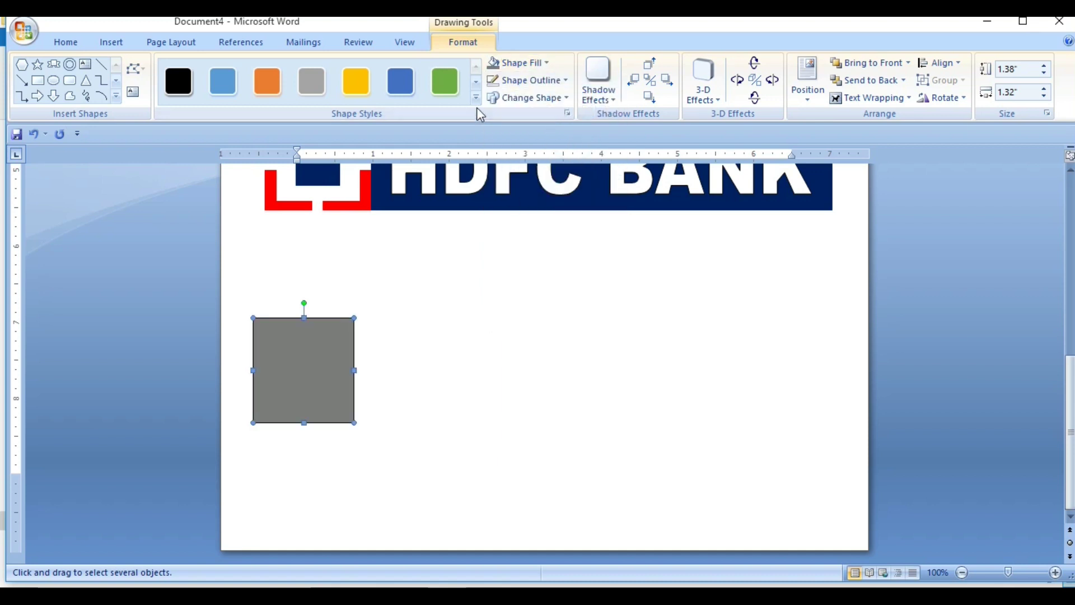
- Remove the grey square's outline, then place a duplicate beside it filled yellow
click(524, 84)
click(521, 247)
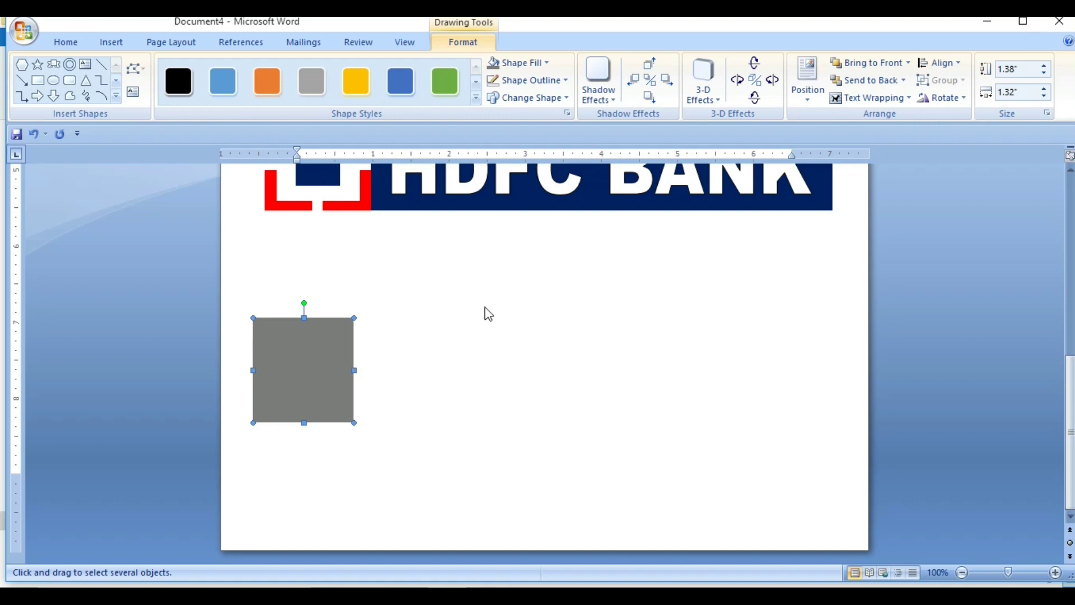
key(ctrl+d)
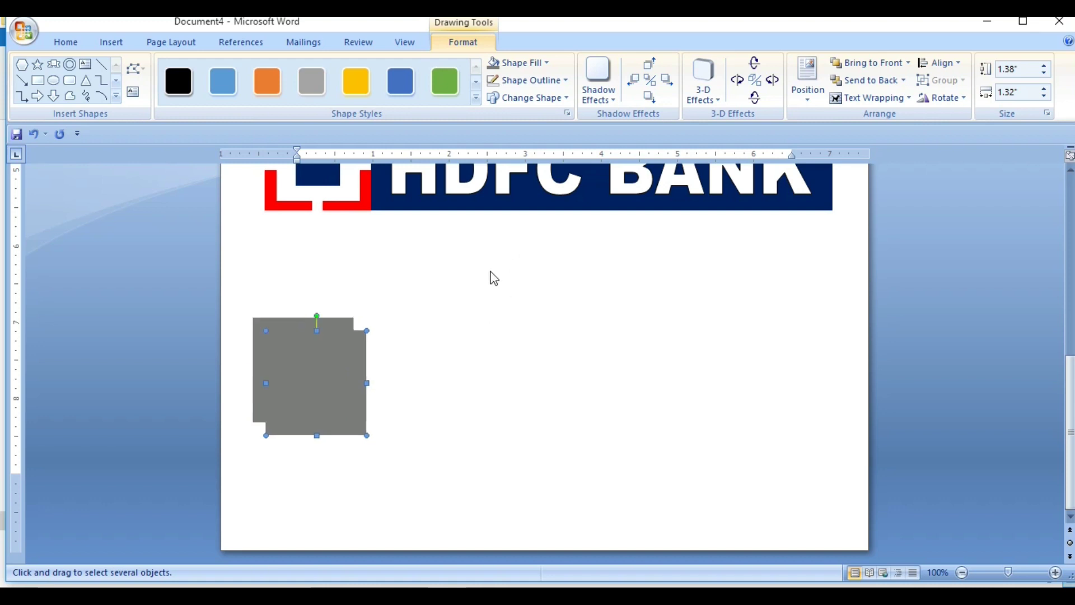
drag(309, 375, 401, 360)
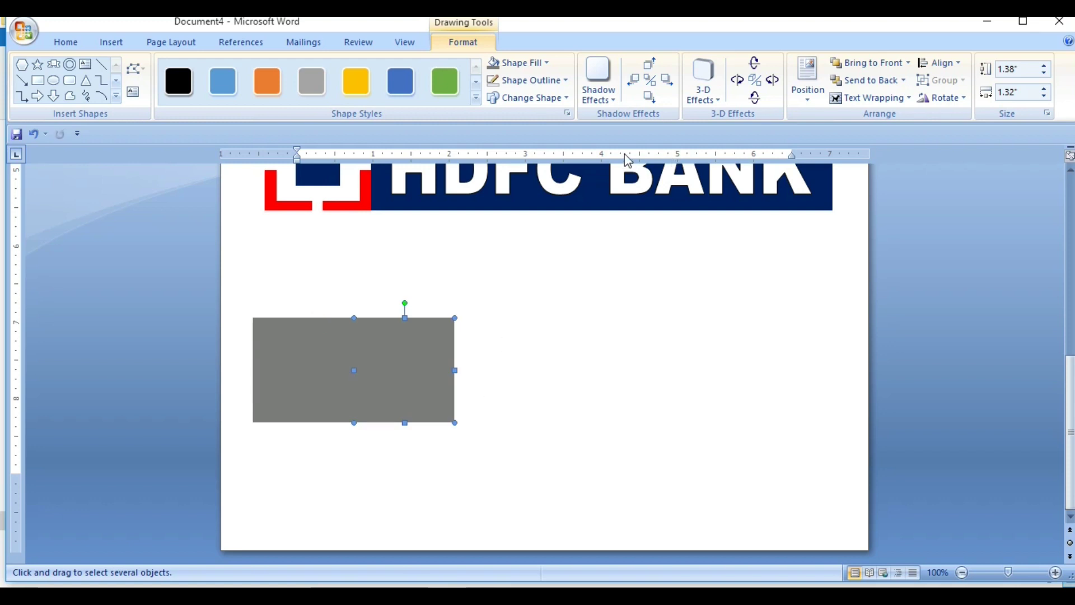
click(520, 63)
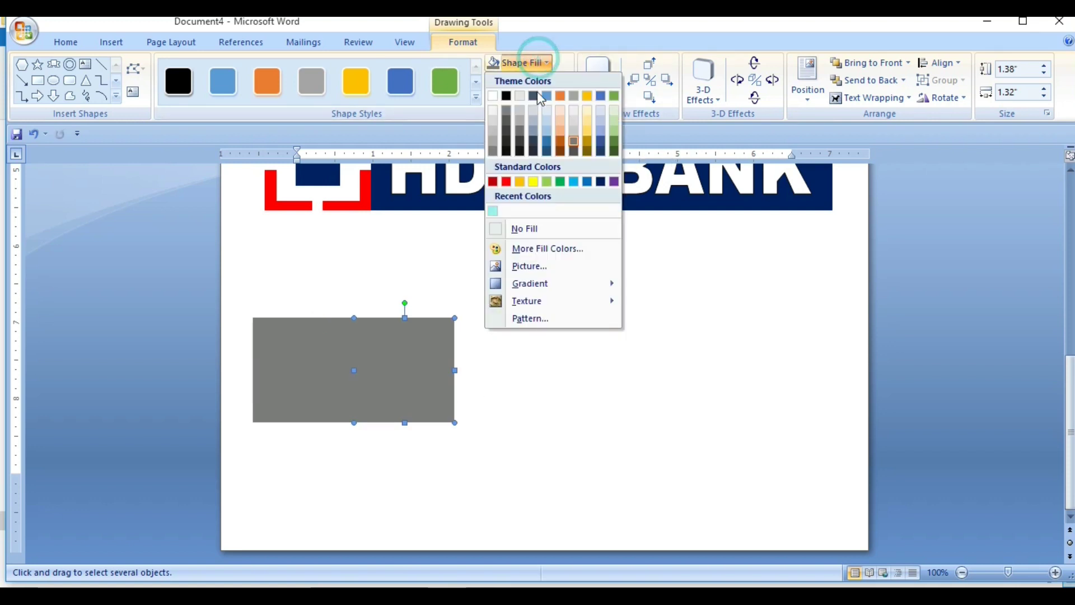
click(520, 181)
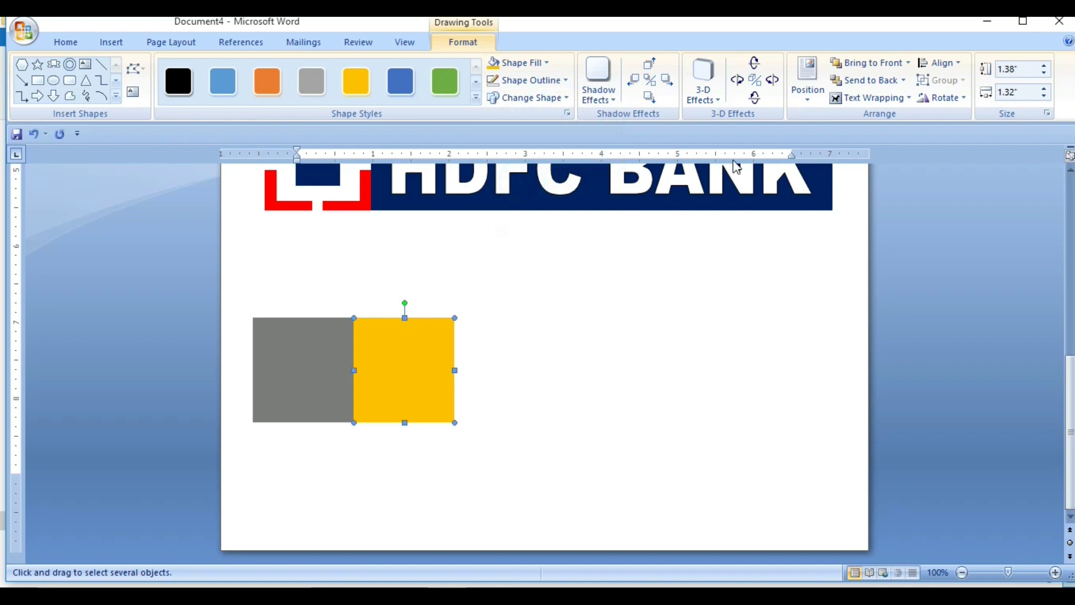
- Add two more square copies and give the third a custom light red fill
key(ctrl+d)
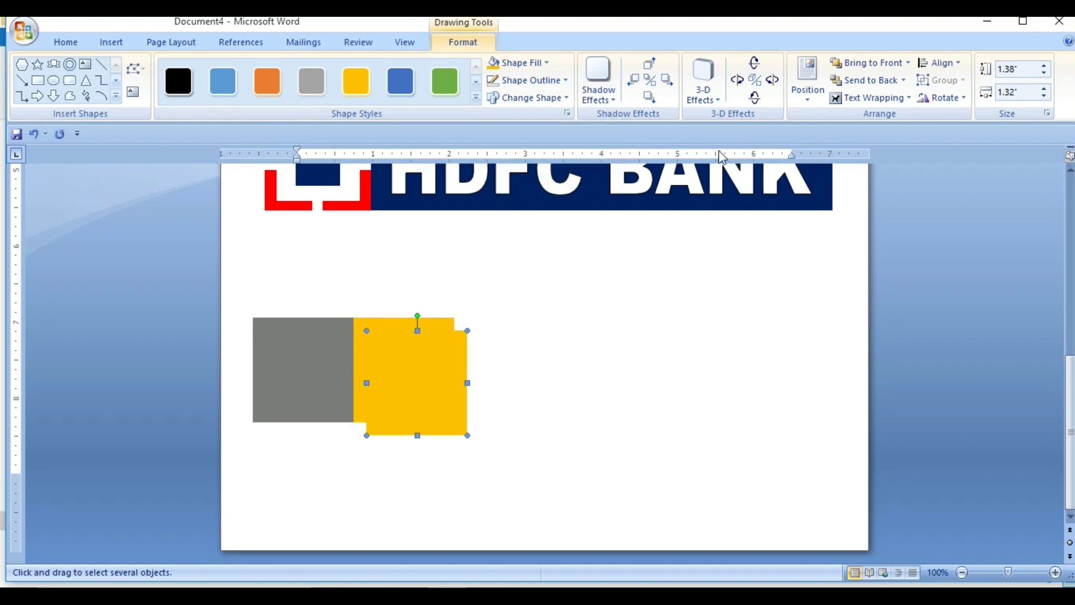
drag(455, 362, 543, 353)
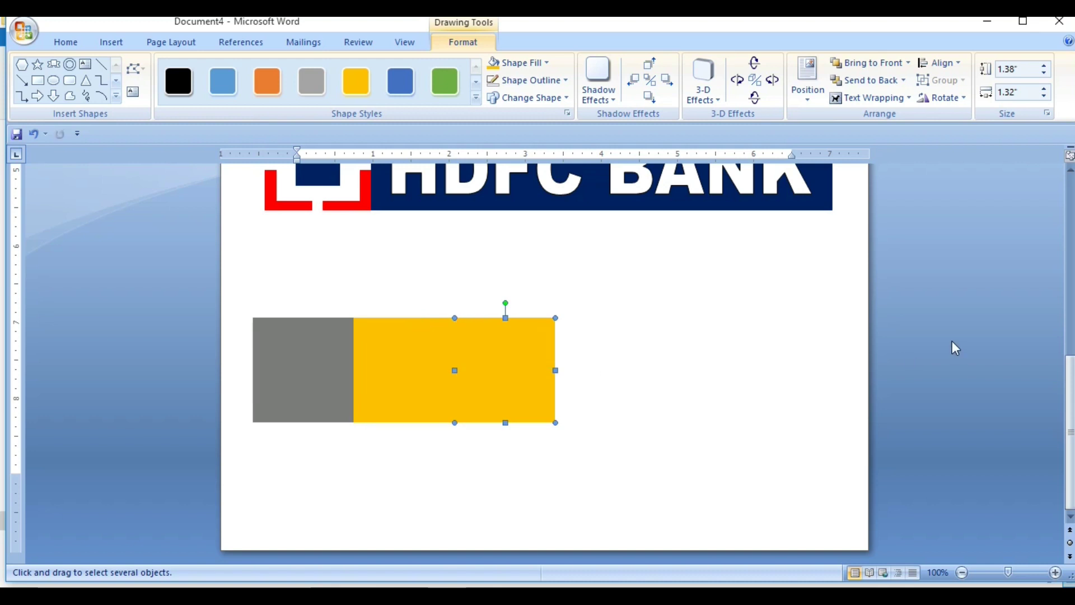
key(ctrl+d)
click(511, 365)
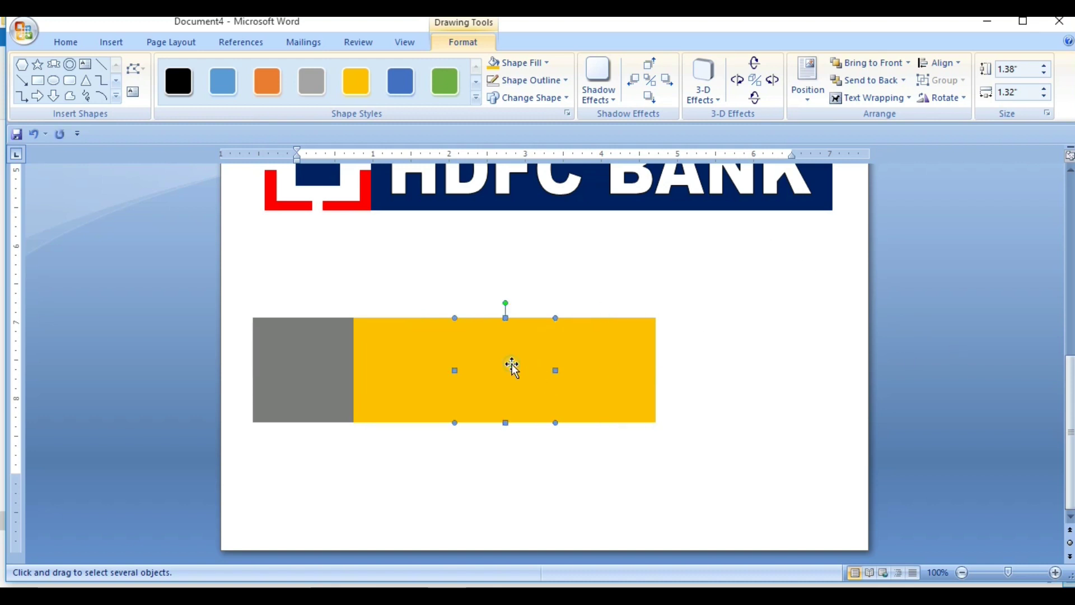
click(521, 62)
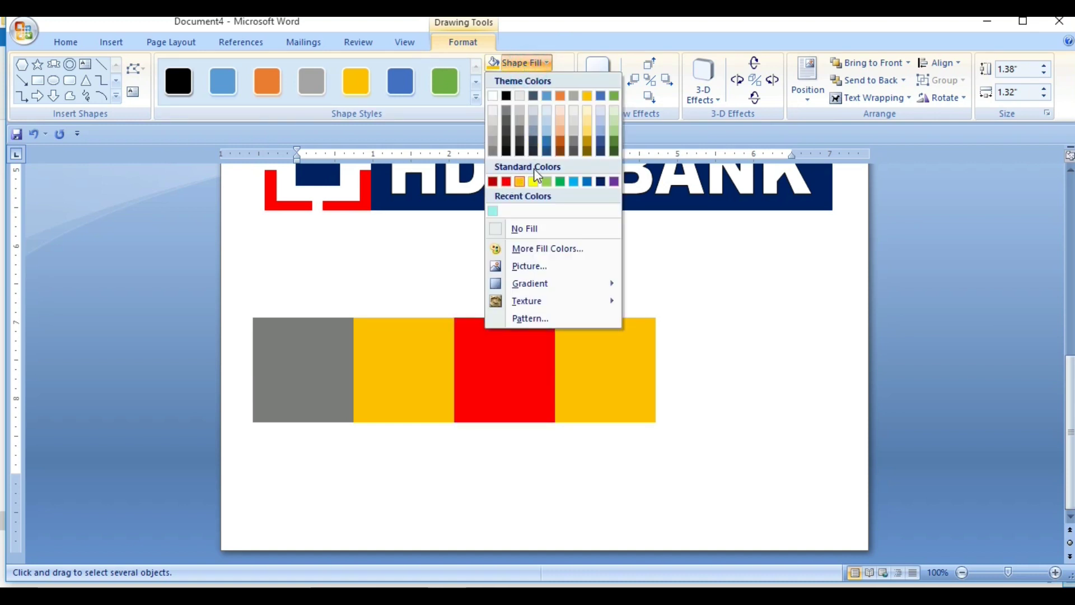
click(536, 248)
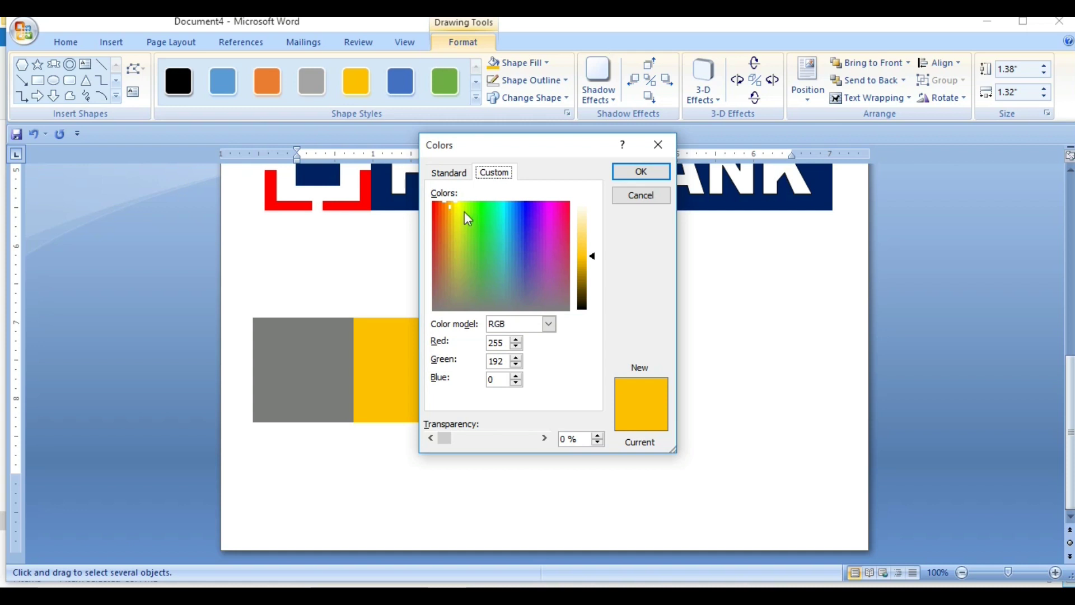
click(438, 208)
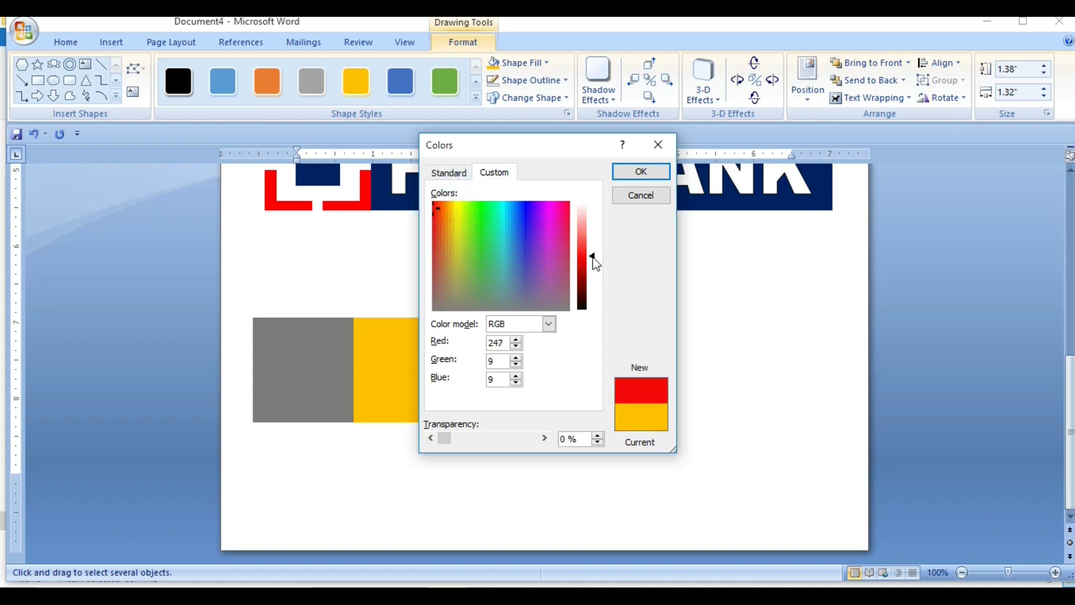
drag(597, 264, 595, 247)
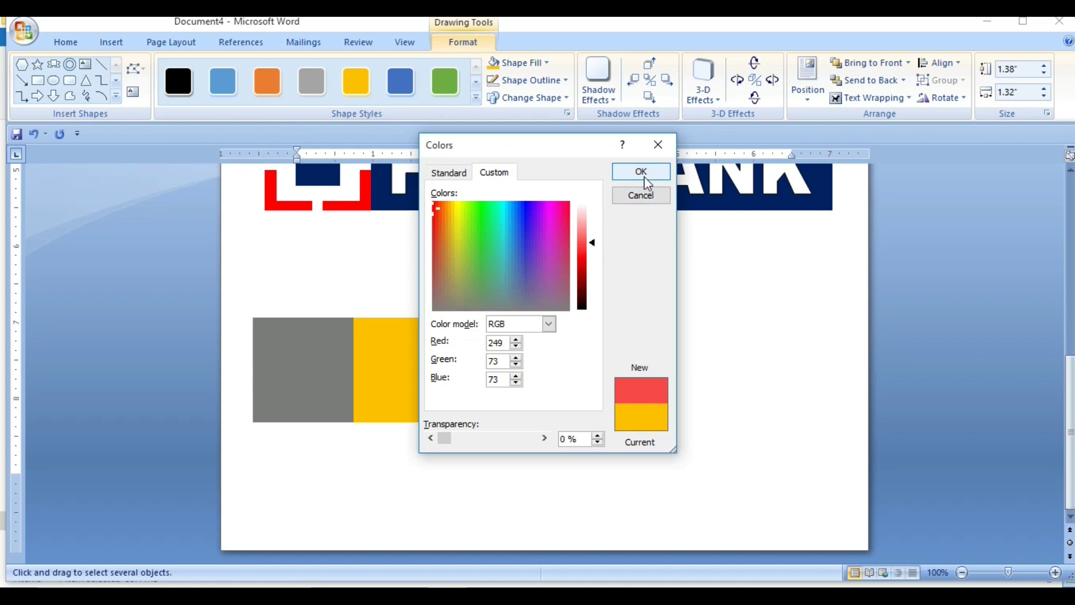
click(642, 174)
- Fill the fourth square with a custom deep orange colour
click(626, 332)
click(518, 63)
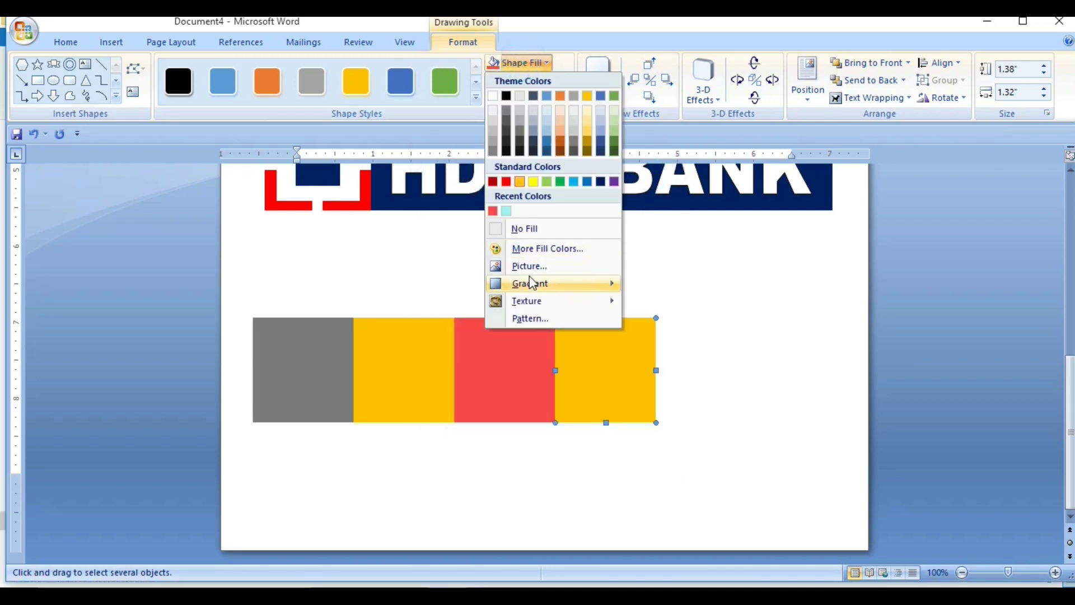
click(542, 249)
drag(543, 235, 444, 231)
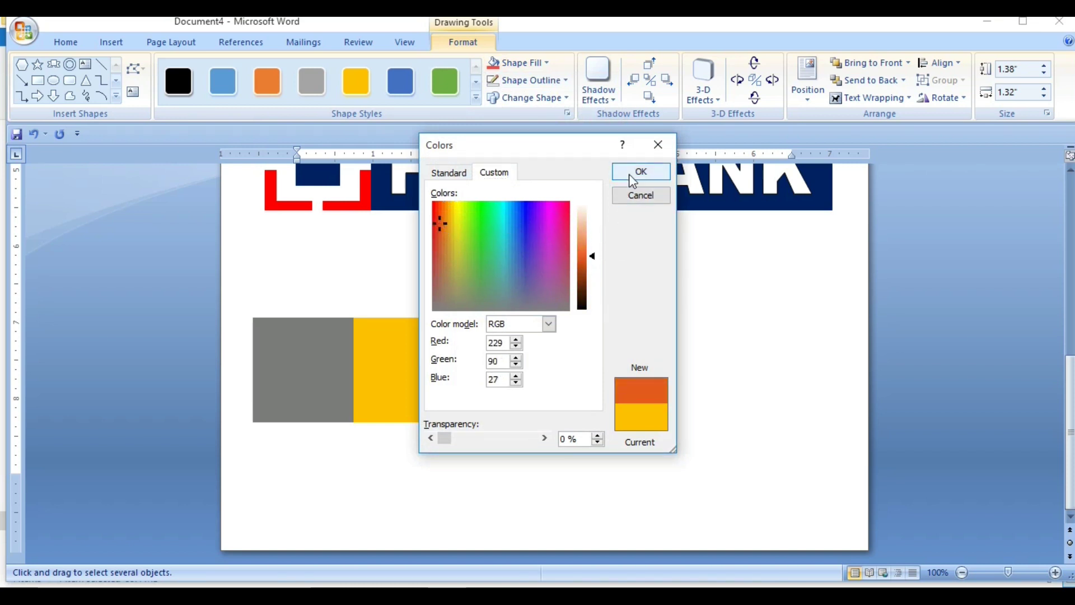
click(640, 171)
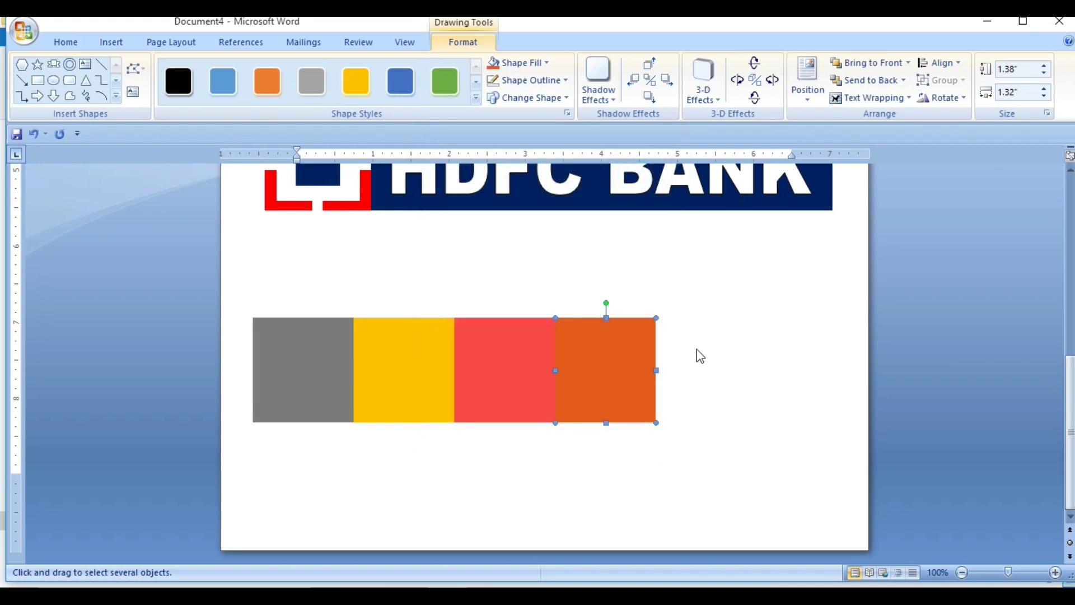
- Duplicate the HDFC BANK WordArt and move the copy onto the coloured squares
click(709, 385)
scroll(530, 312, up, 12)
scroll(535, 330, down, 5)
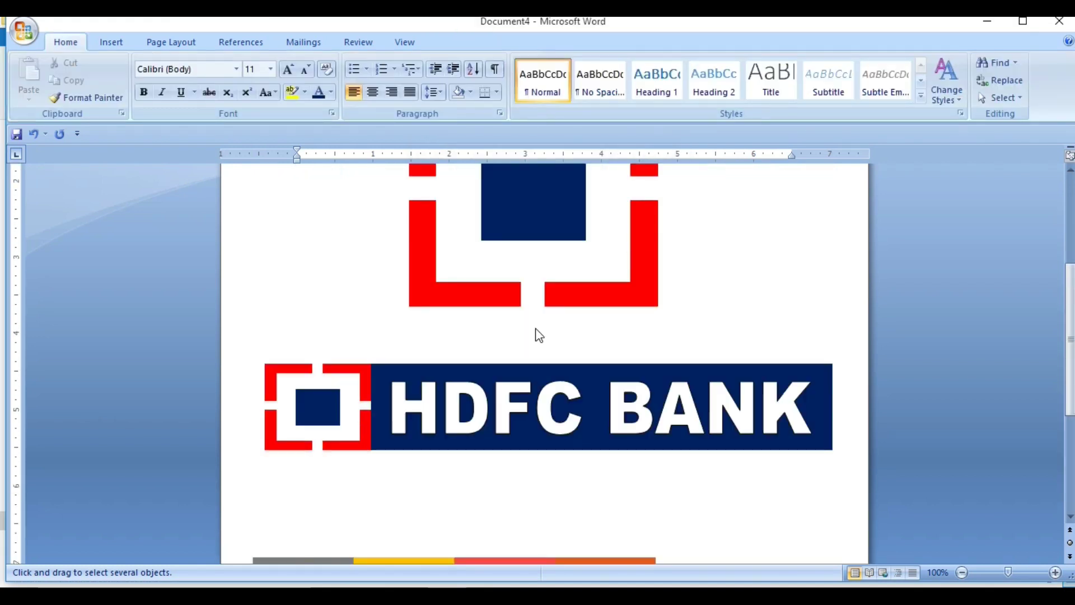
scroll(497, 315, down, 4)
click(485, 300)
scroll(492, 304, down, 3)
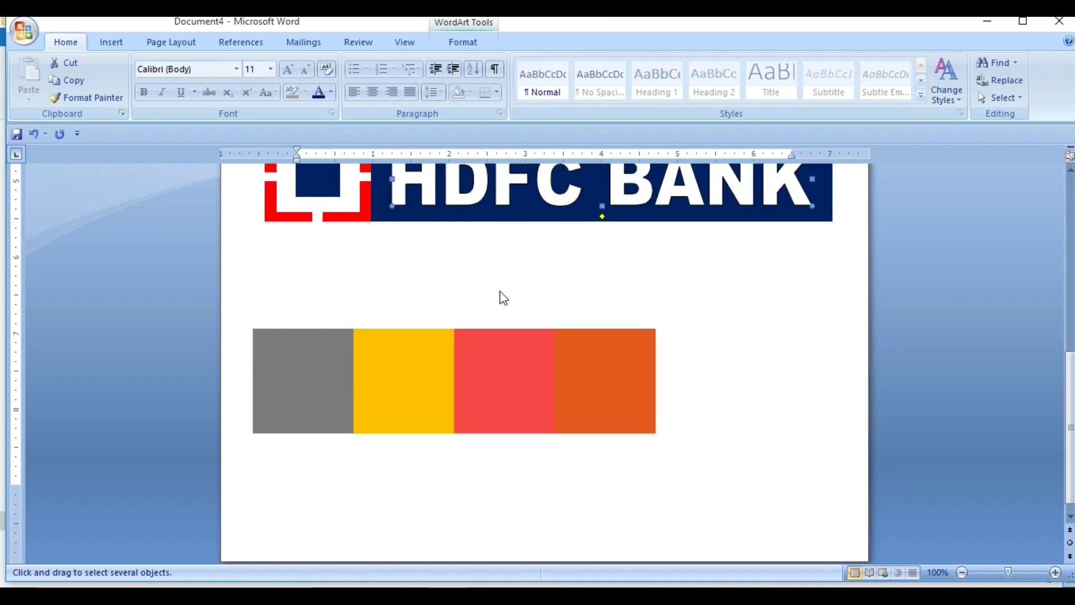
key(ctrl+v)
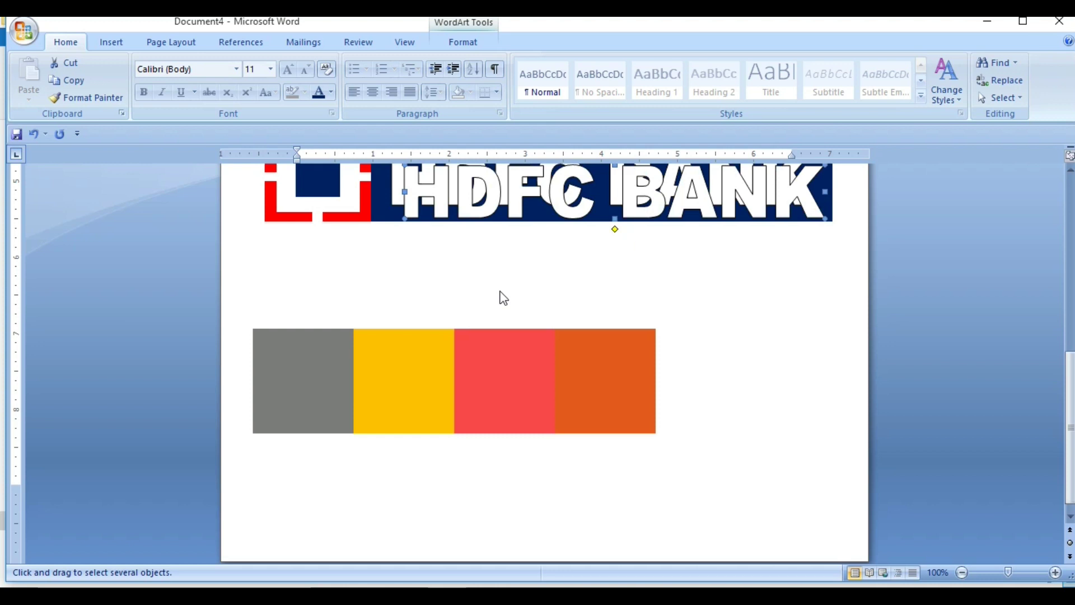
drag(516, 199, 507, 354)
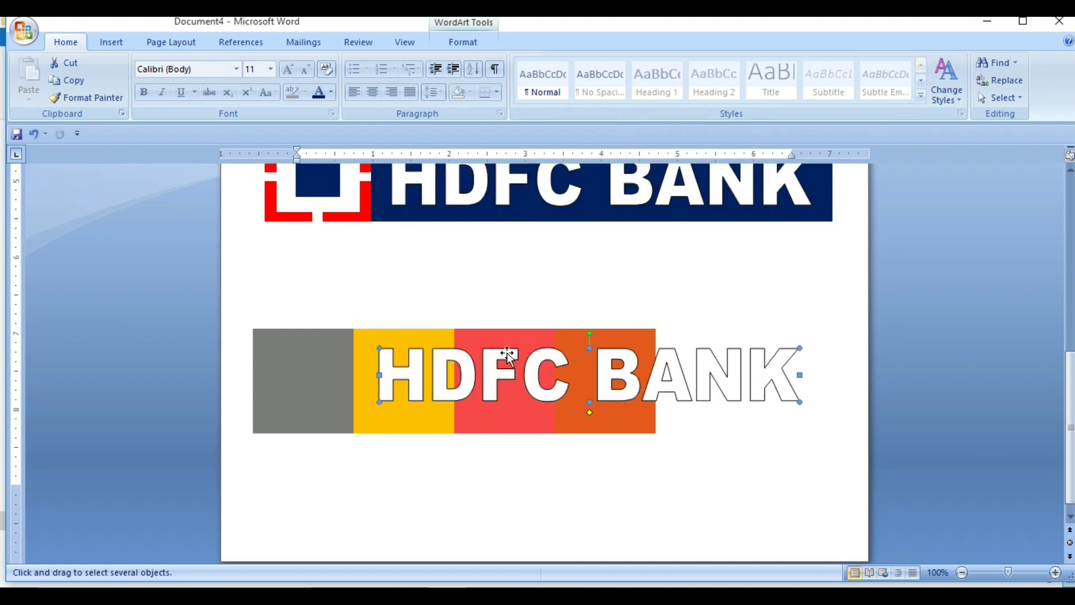
- Change the copied WordArt's text to the letter 'I'
click(476, 47)
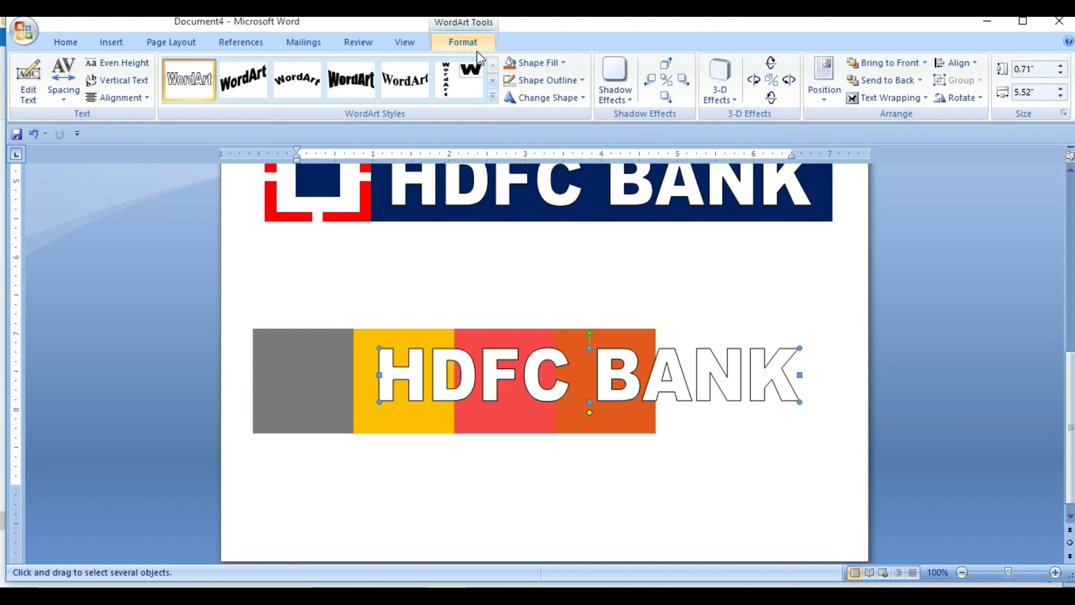
click(31, 84)
click(616, 244)
triple_click(616, 245)
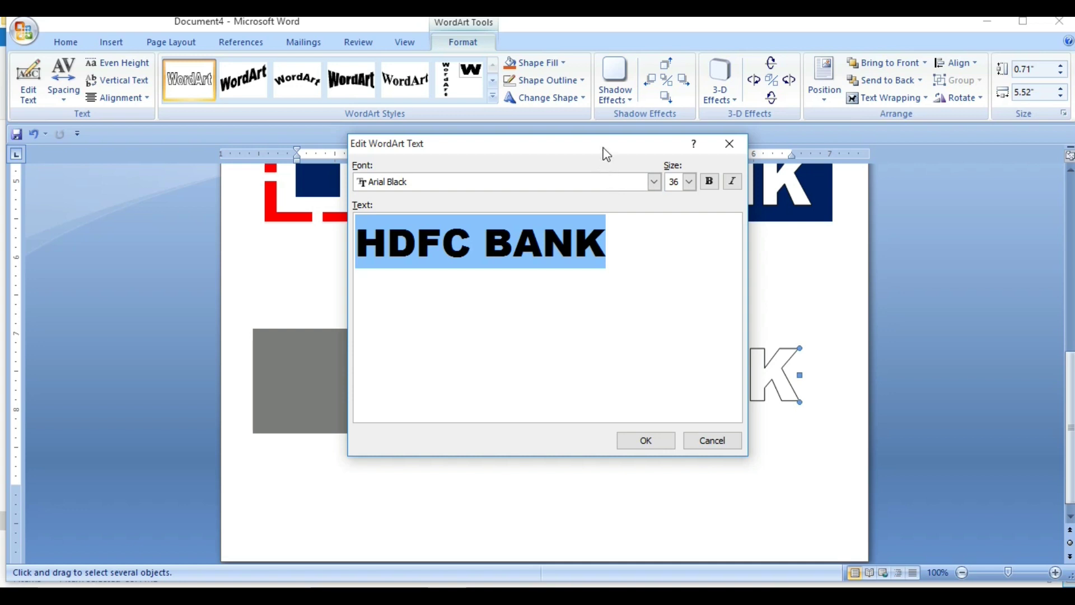
text(I)
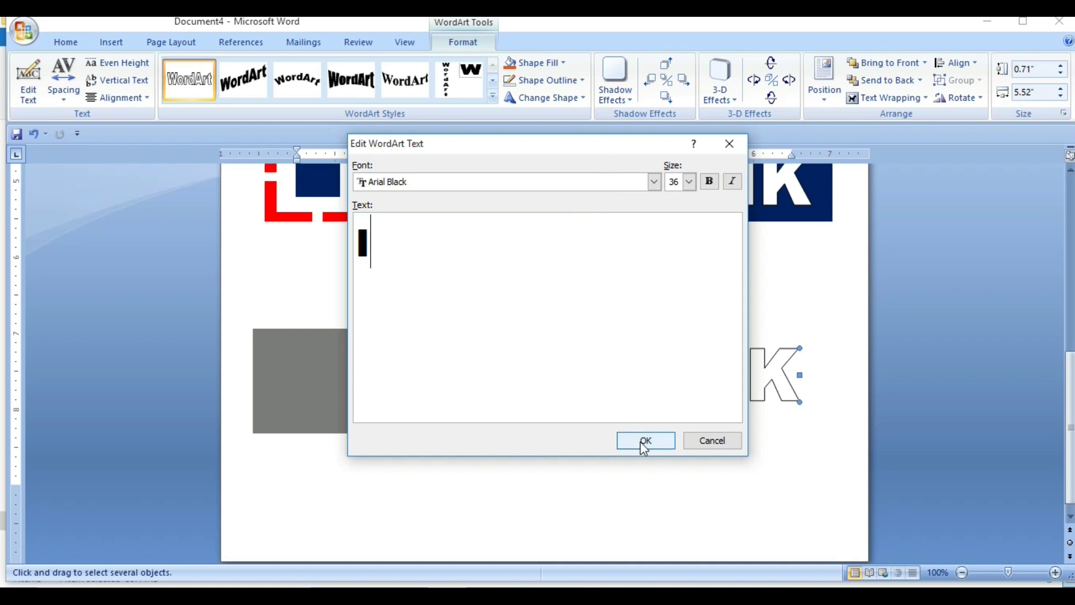
click(646, 440)
- Shrink the 'I' to fit the grey square and copy it onto the yellow, red and orange squares
mouse_move(802, 374)
mouse_down()
mouse_move(411, 375)
mouse_move(306, 394)
mouse_move(325, 345)
mouse_up()
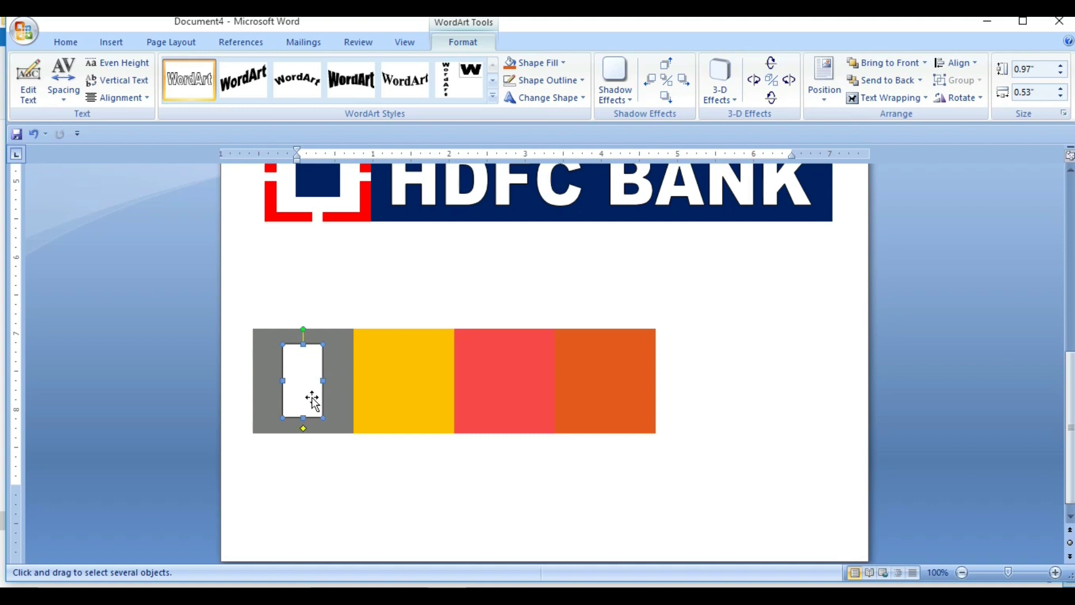
key(ctrl+z)
drag(317, 394, 364, 398)
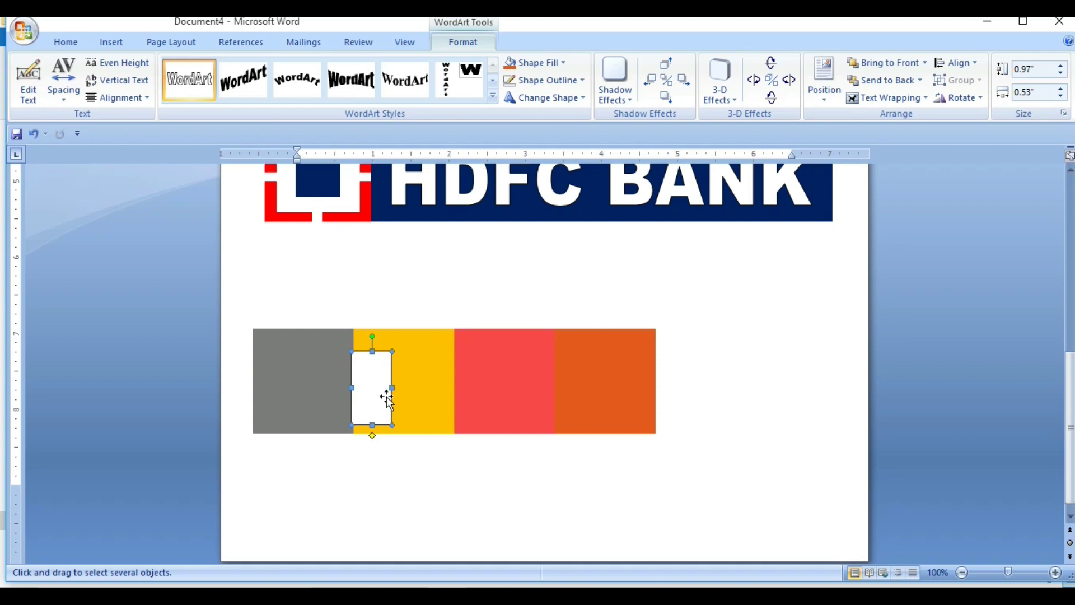
key(ctrl+z)
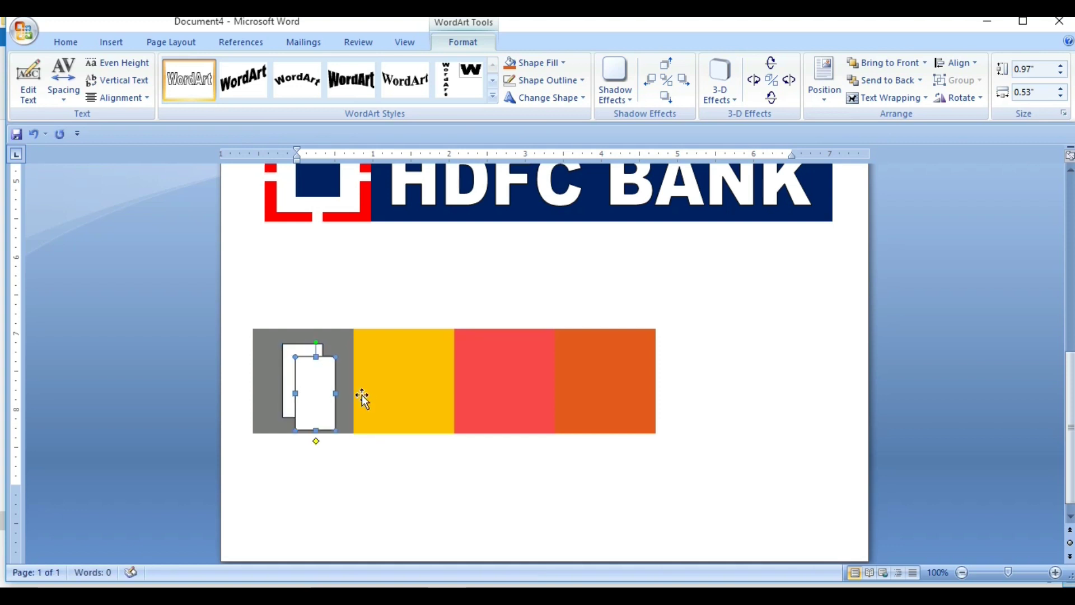
drag(314, 396, 411, 391)
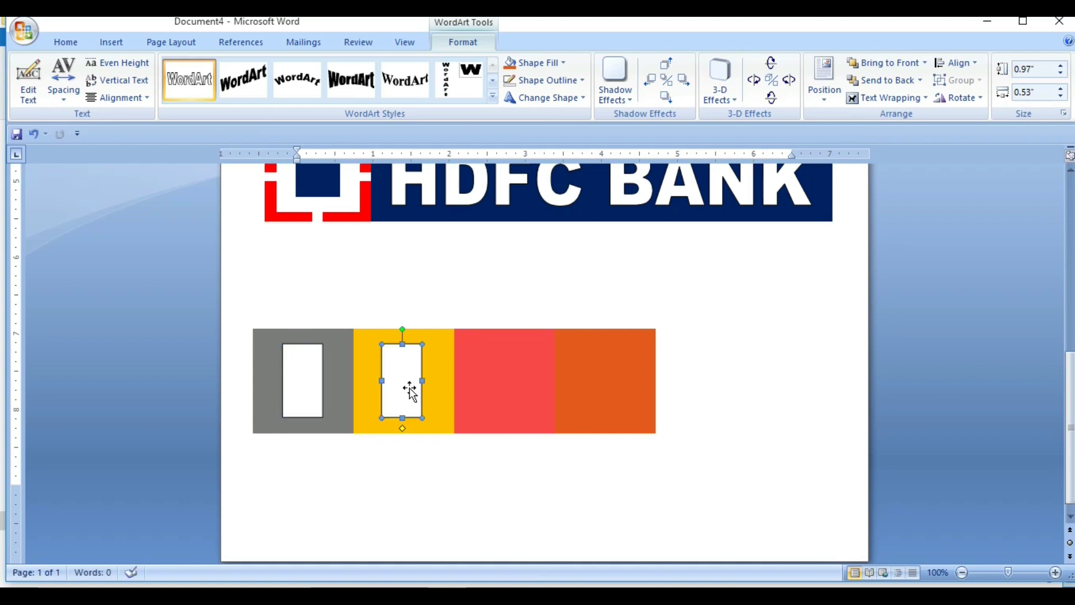
key(ctrl+y)
key(ctrl+y)
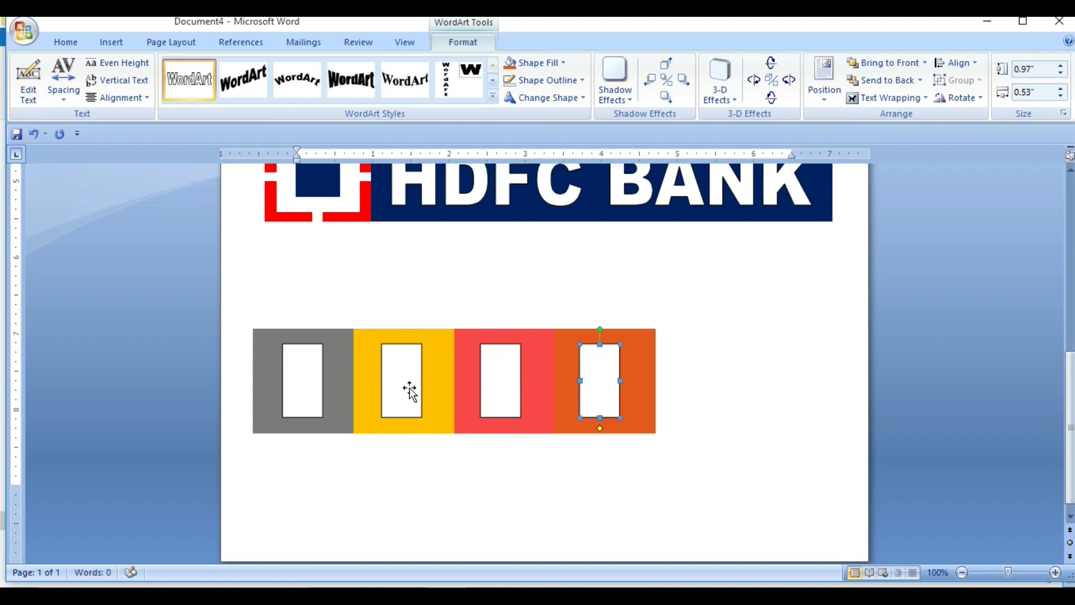
click(410, 391)
- Change the copied letters to 'D', 'F' and 'C' on the yellow, red and orange squares
click(28, 81)
text(D)
click(639, 440)
click(501, 381)
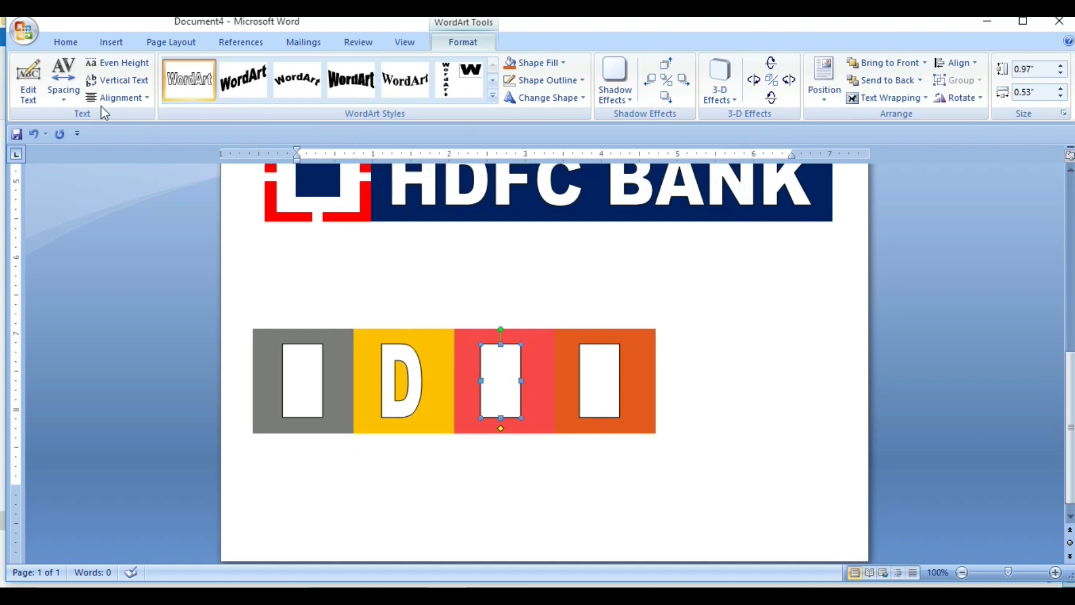
click(34, 87)
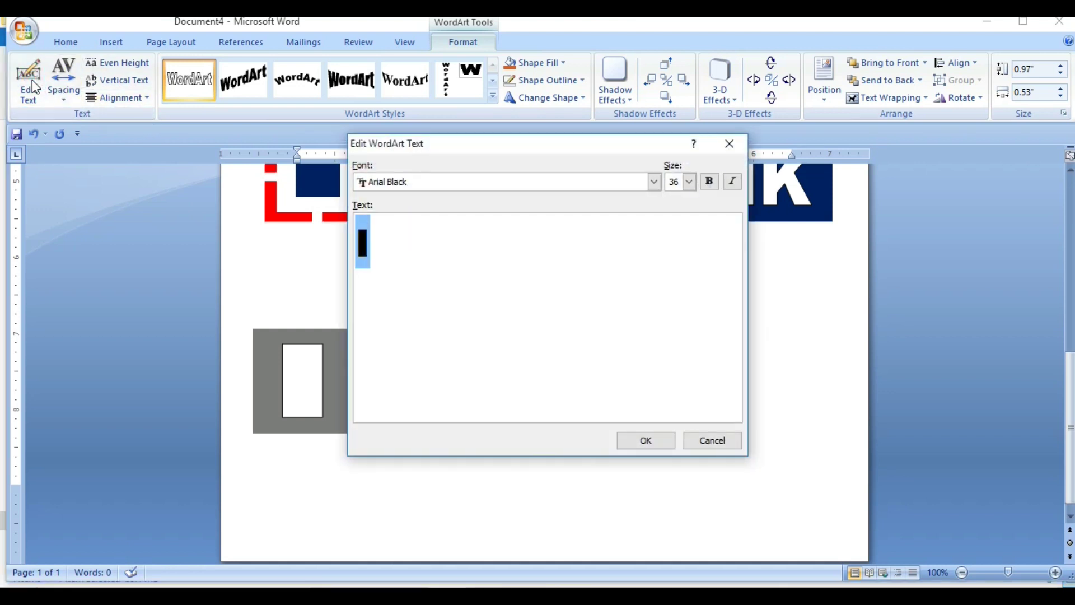
text(F)
click(641, 440)
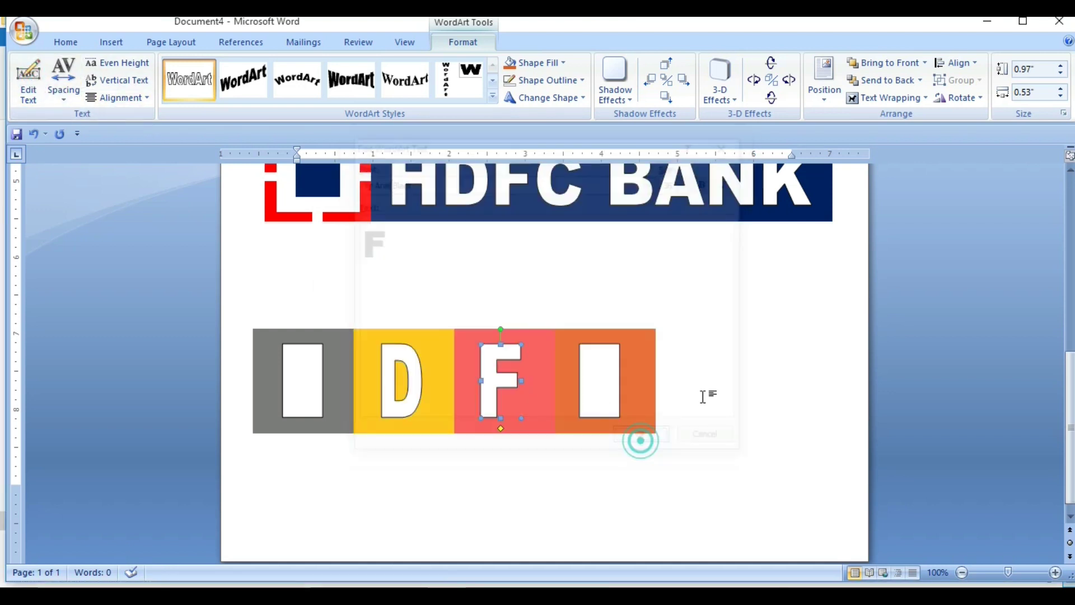
click(605, 392)
click(28, 87)
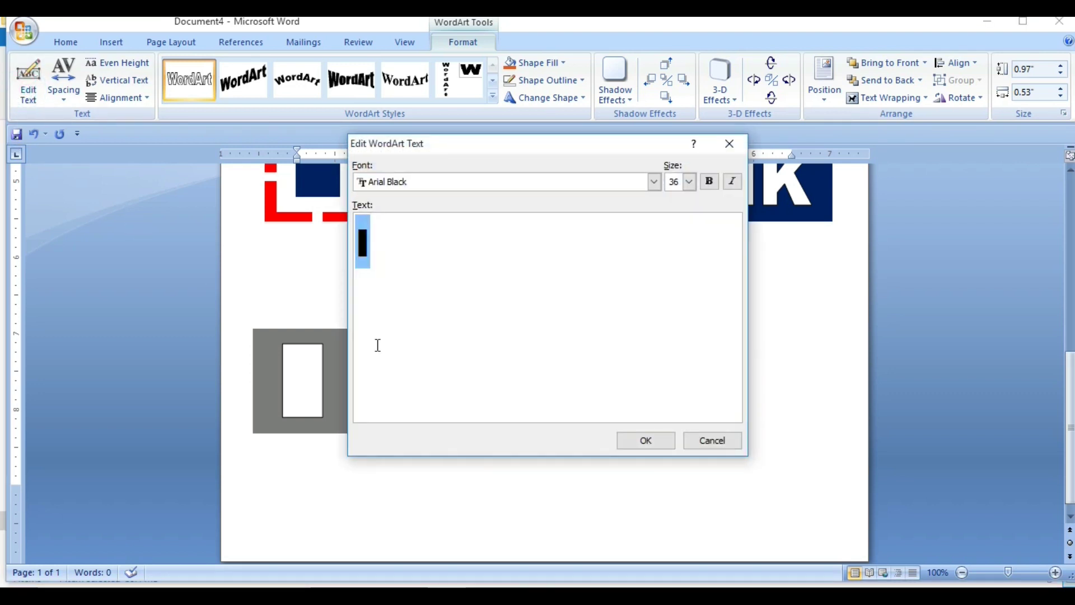
text(C)
click(645, 442)
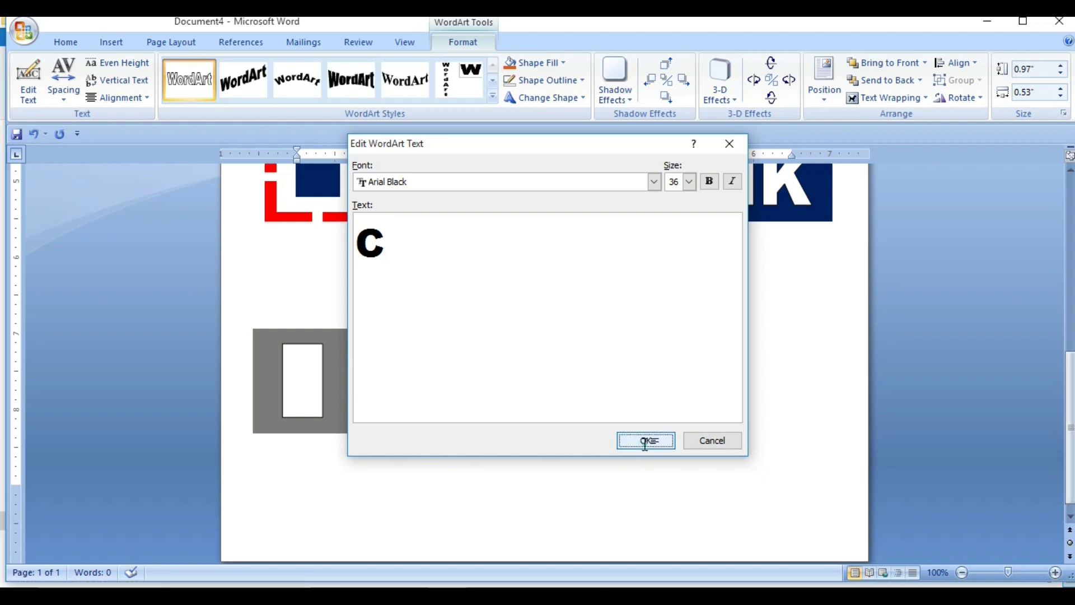
- Widen the 'C' and 'F' letters slightly
click(305, 373)
click(417, 380)
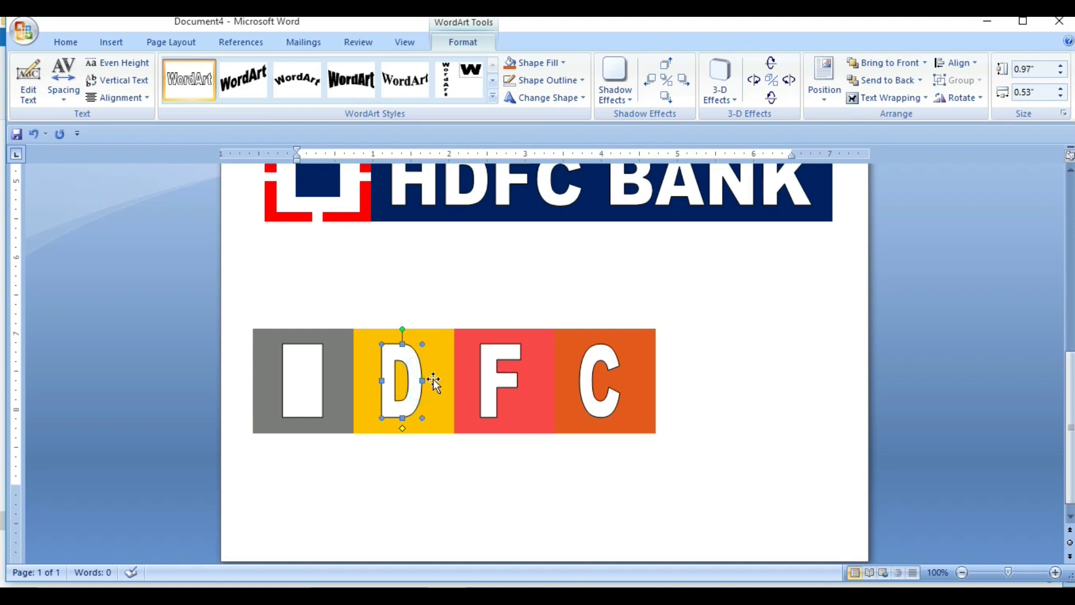
click(604, 393)
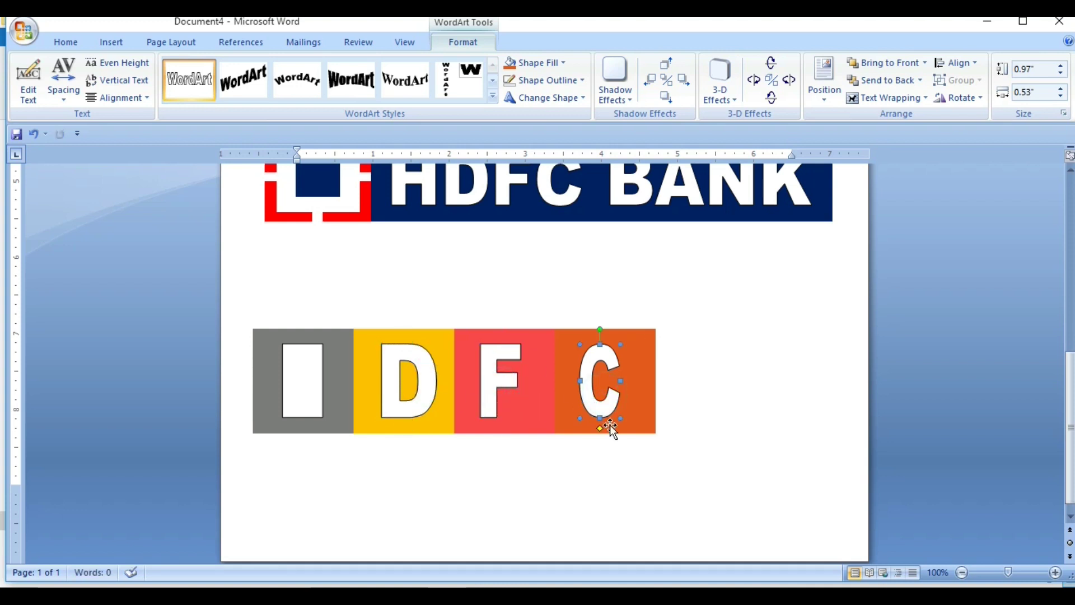
drag(620, 380, 632, 381)
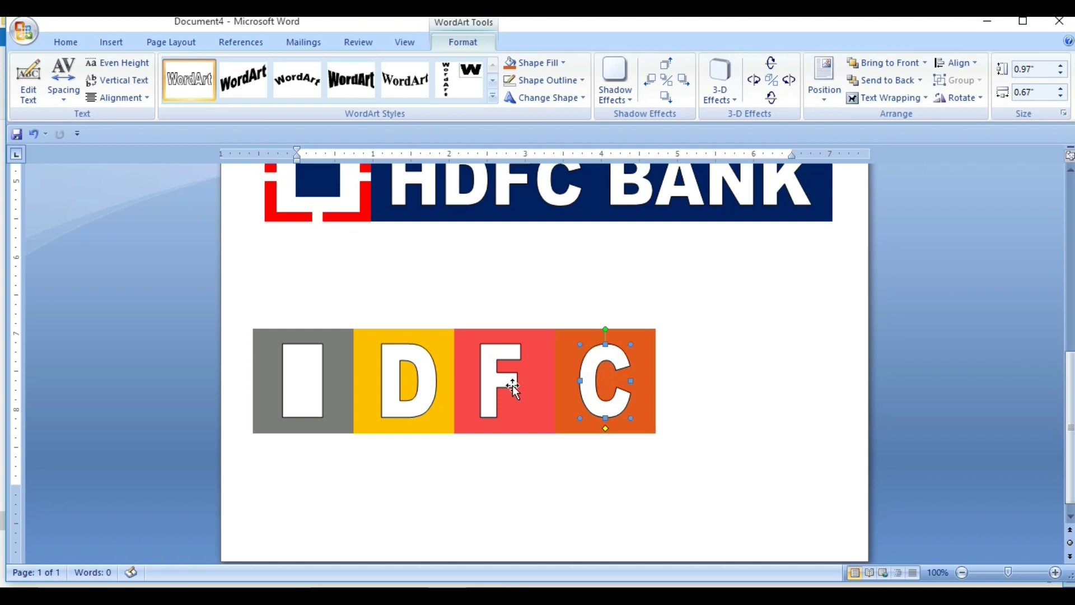
drag(522, 380, 529, 381)
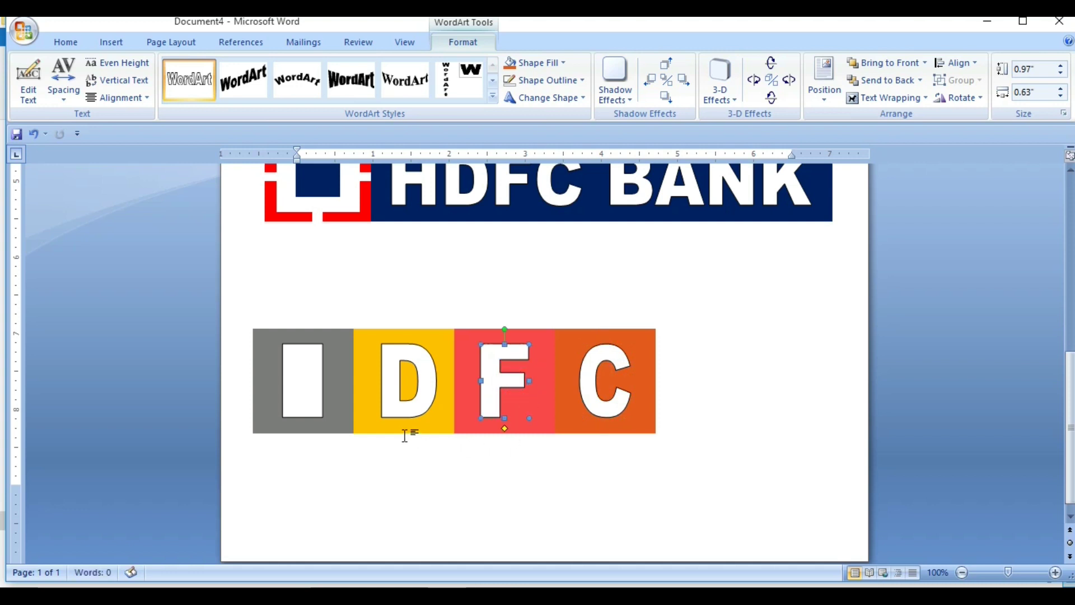
- Centre the 'I' horizontally and vertically on the grey square
click(308, 383)
shift+click(338, 350)
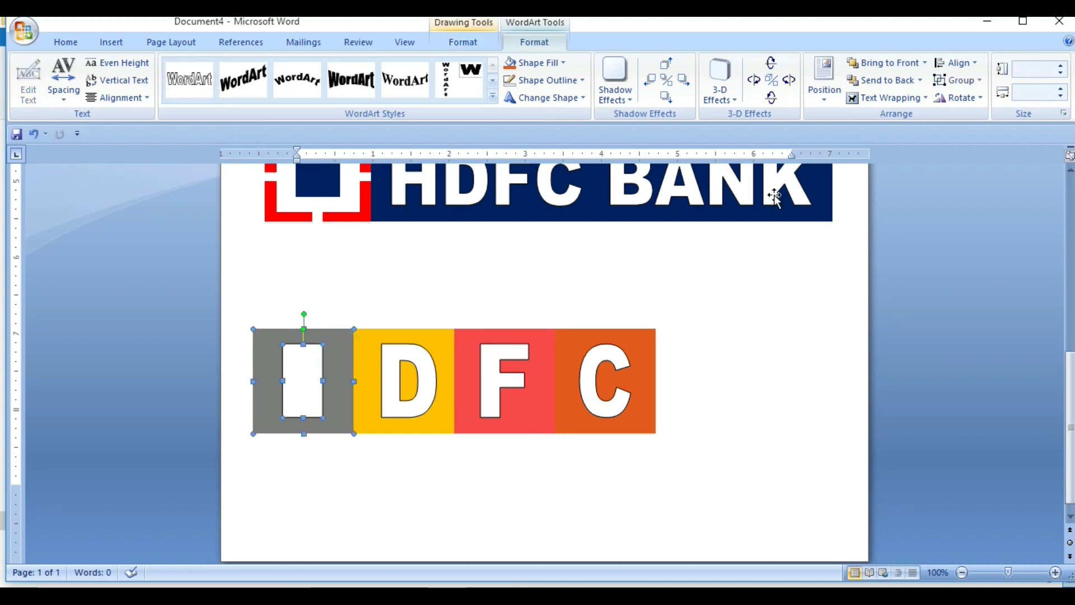
click(967, 65)
click(984, 99)
click(962, 64)
click(977, 153)
- Centre the 'D' horizontally and vertically on the yellow square
click(403, 370)
shift+click(366, 344)
click(962, 63)
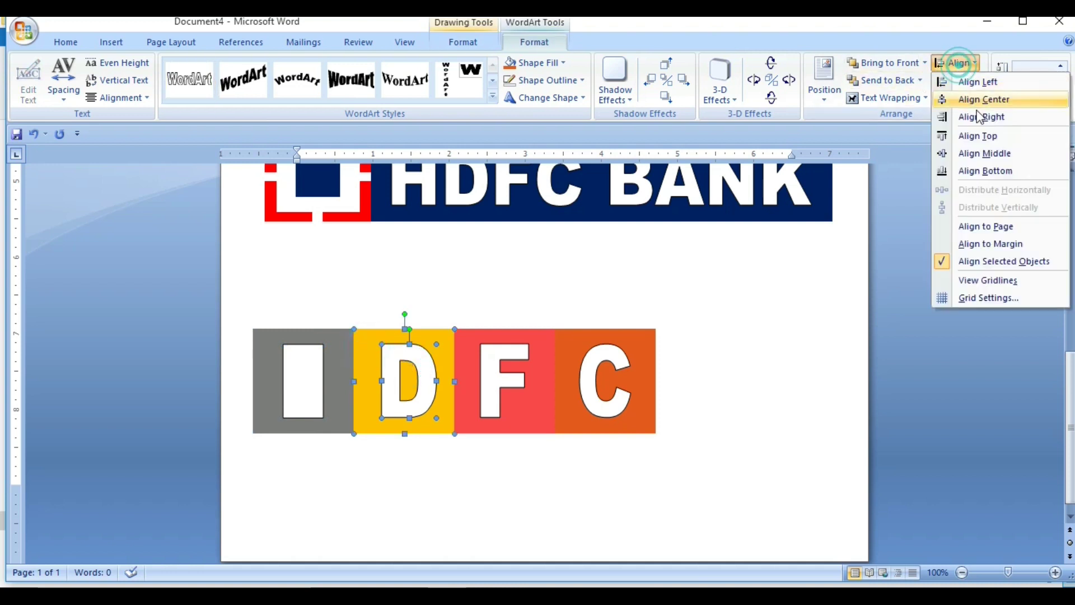
click(984, 100)
click(958, 63)
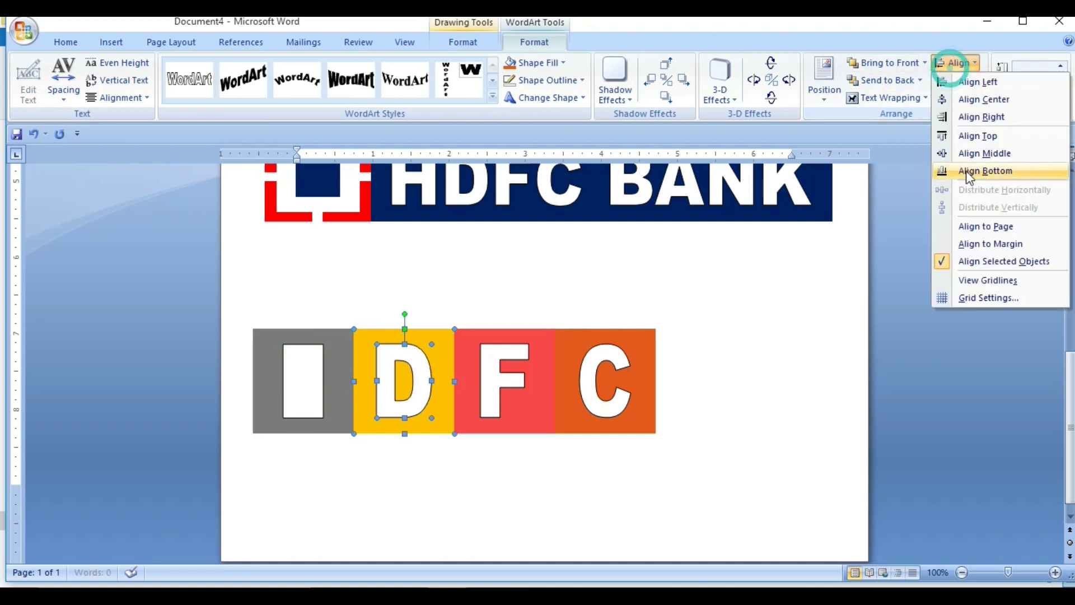
click(981, 153)
- Centre the 'F' horizontally and vertically on the red square, undoing an accidental top alignment
click(507, 383)
shift+click(476, 342)
click(958, 64)
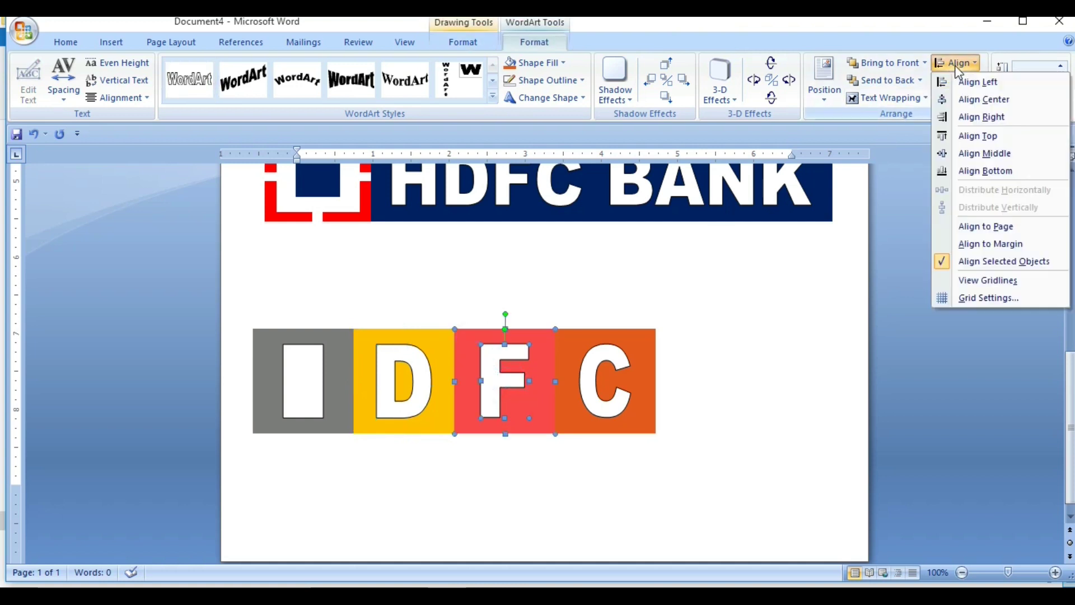
click(978, 138)
key(ctrl+z)
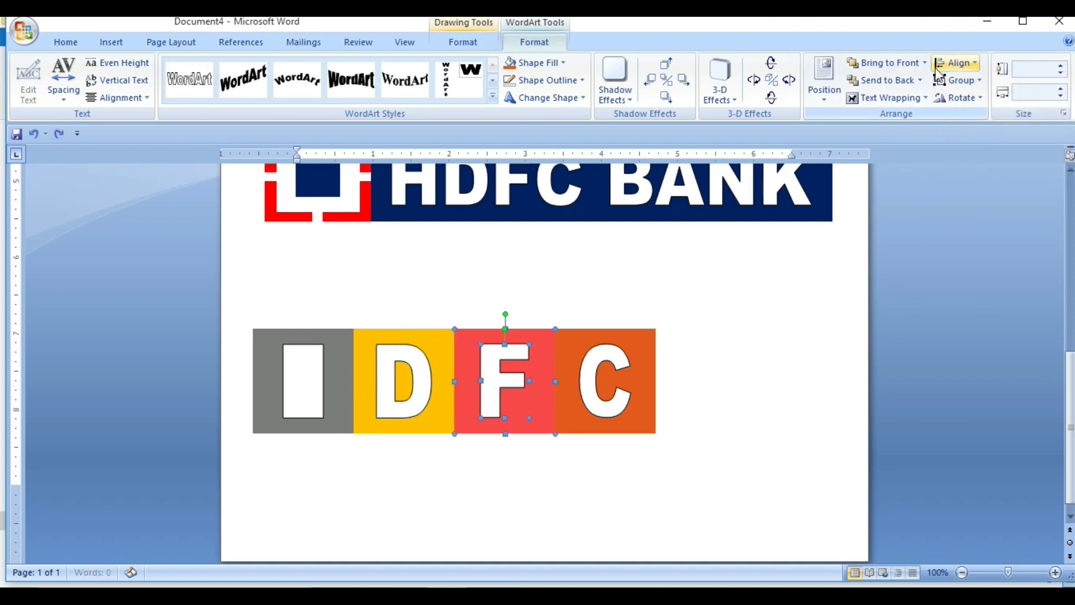
click(957, 63)
click(980, 100)
click(958, 64)
click(985, 153)
- Centre the 'C' vertically on the orange square
scroll(673, 376, up, 10)
click(673, 377)
scroll(630, 386, down, 5)
scroll(635, 385, down, 5)
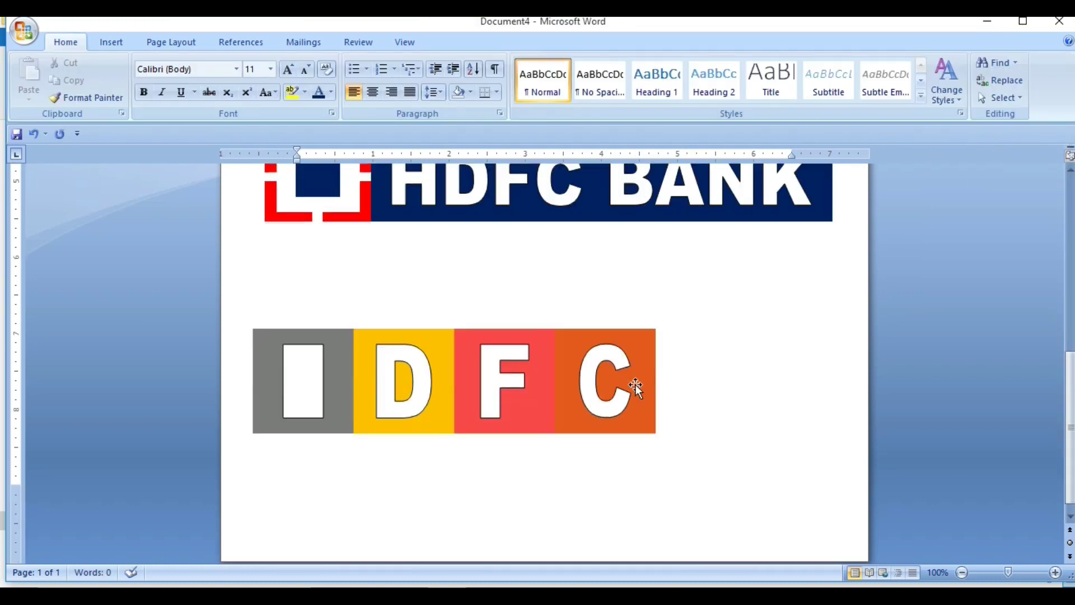
shift+click(650, 344)
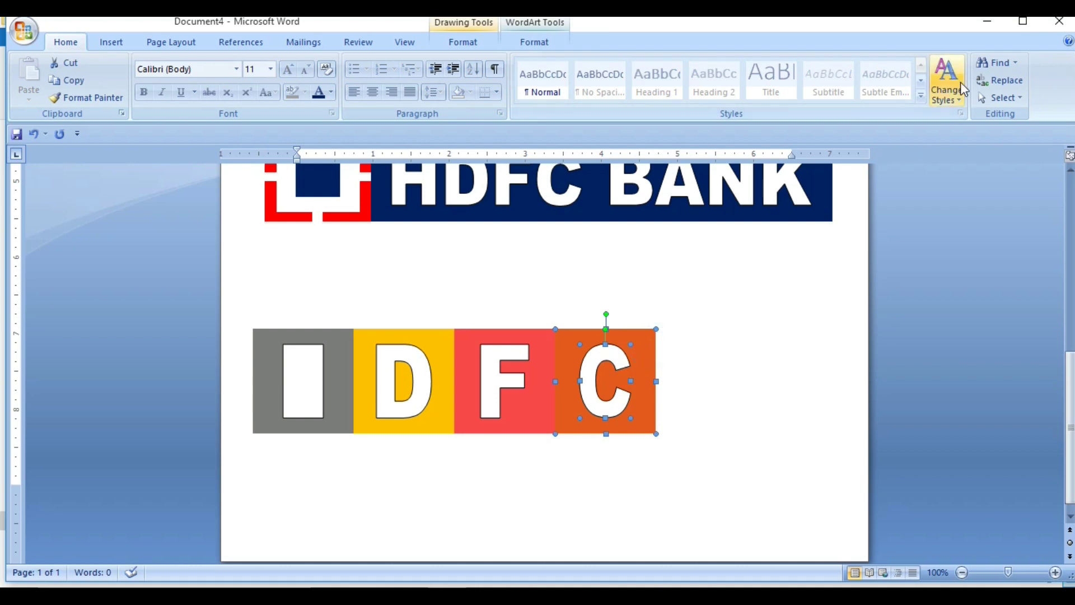
click(534, 42)
click(958, 63)
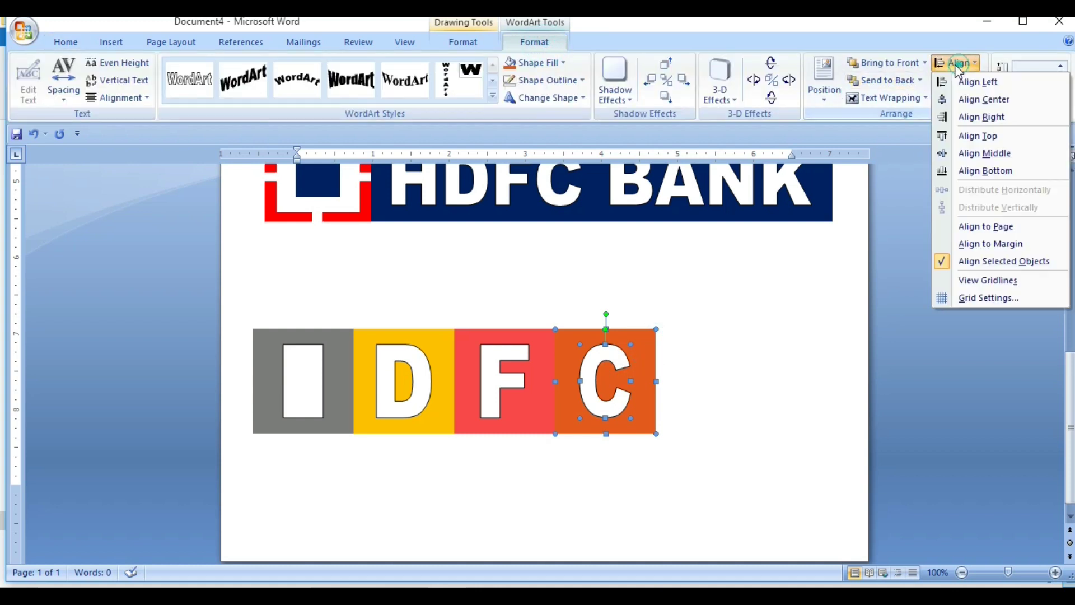
click(982, 153)
click(691, 451)
scroll(653, 445, down, 8)
scroll(672, 432, down, 2)
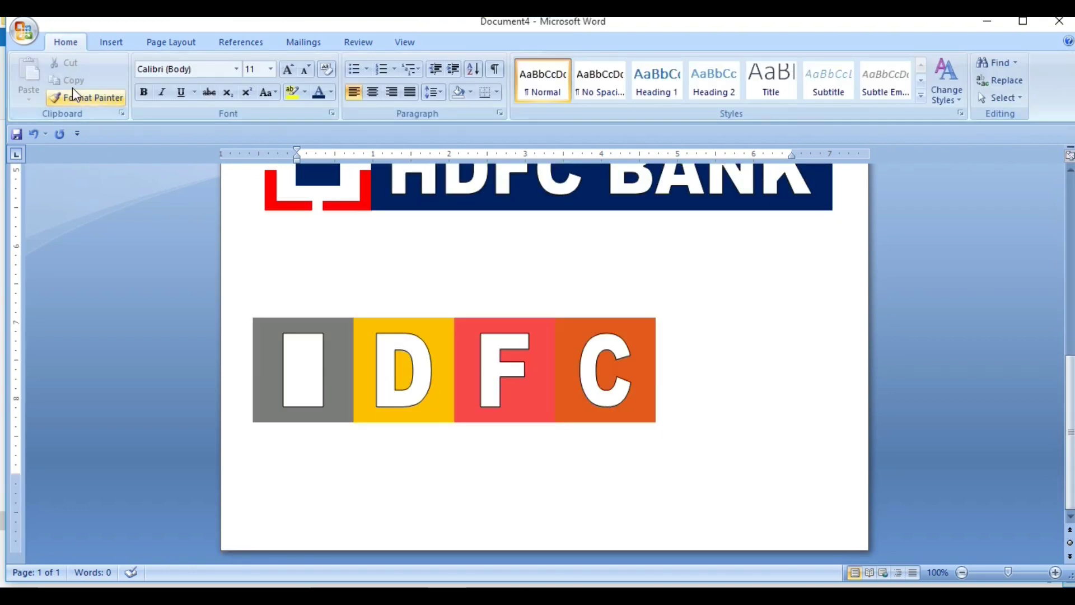
- Select all four IDFC squares and letters and group them into one object
click(1002, 97)
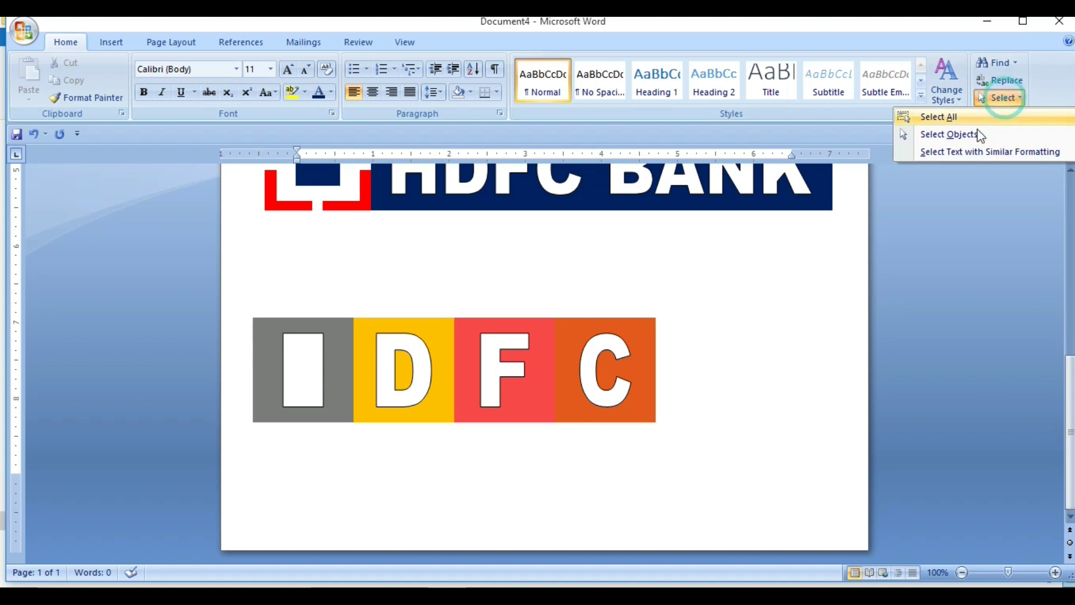
click(954, 137)
drag(707, 440, 224, 289)
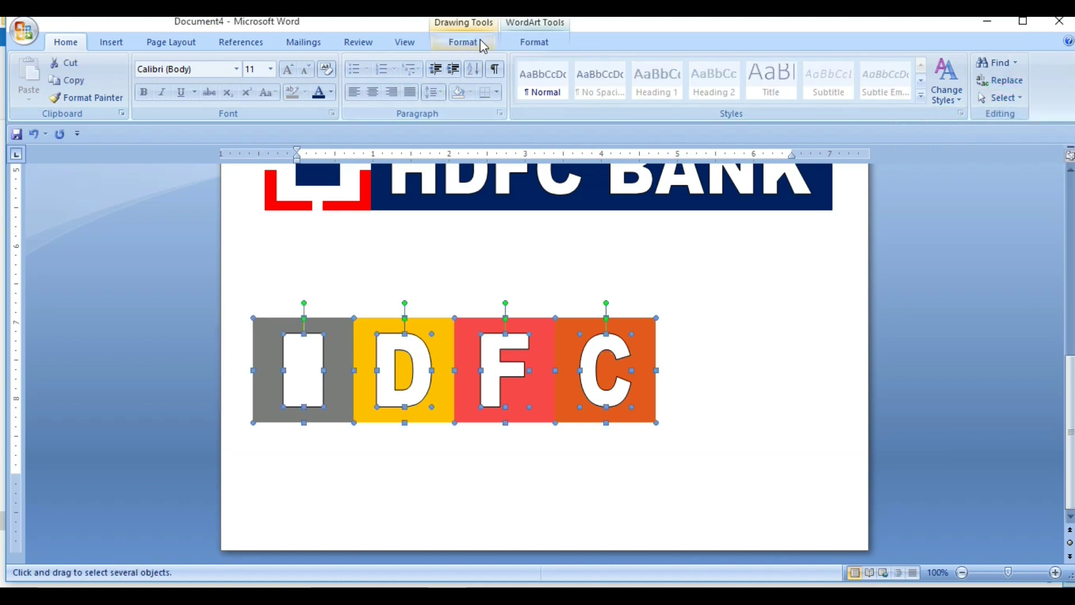
click(463, 42)
click(924, 80)
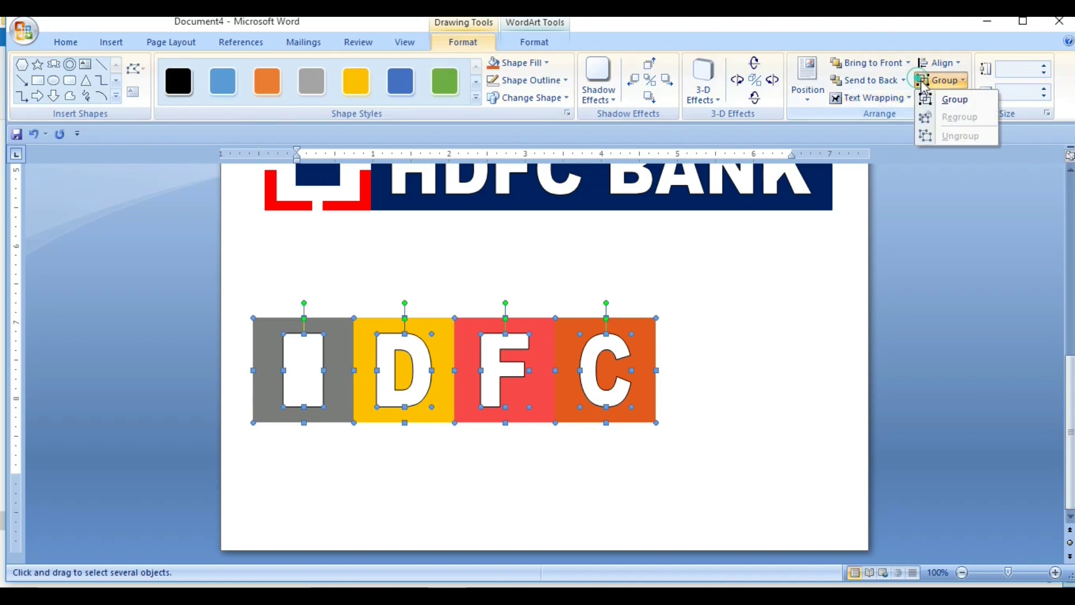
click(955, 99)
- Shift the grouped IDFC logo right, under the HDFC BANK banner
click(516, 370)
drag(615, 357, 616, 359)
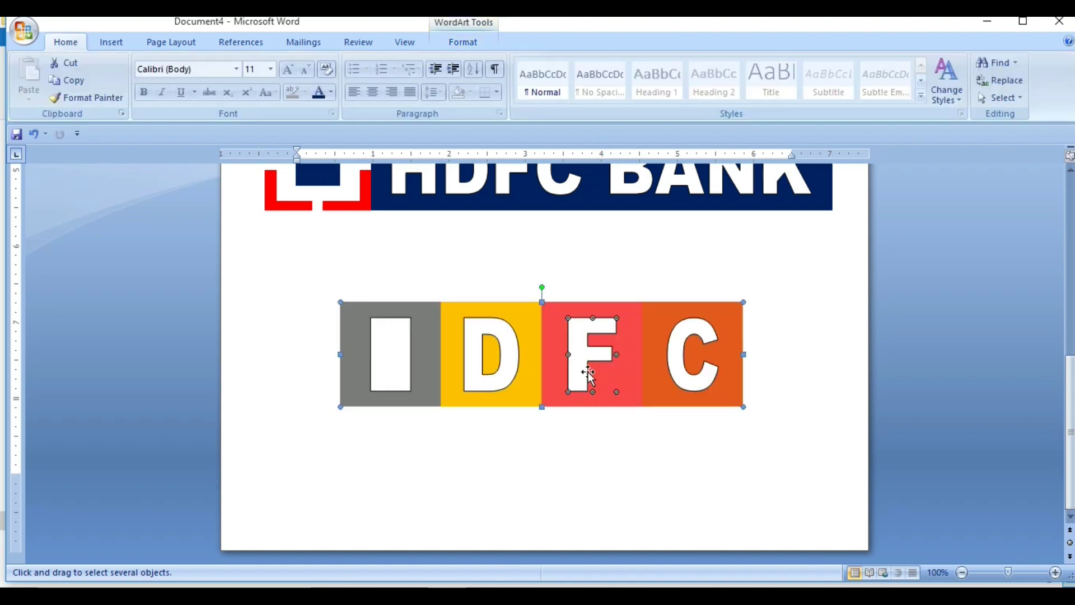
click(571, 372)
scroll(476, 319, up, 10)
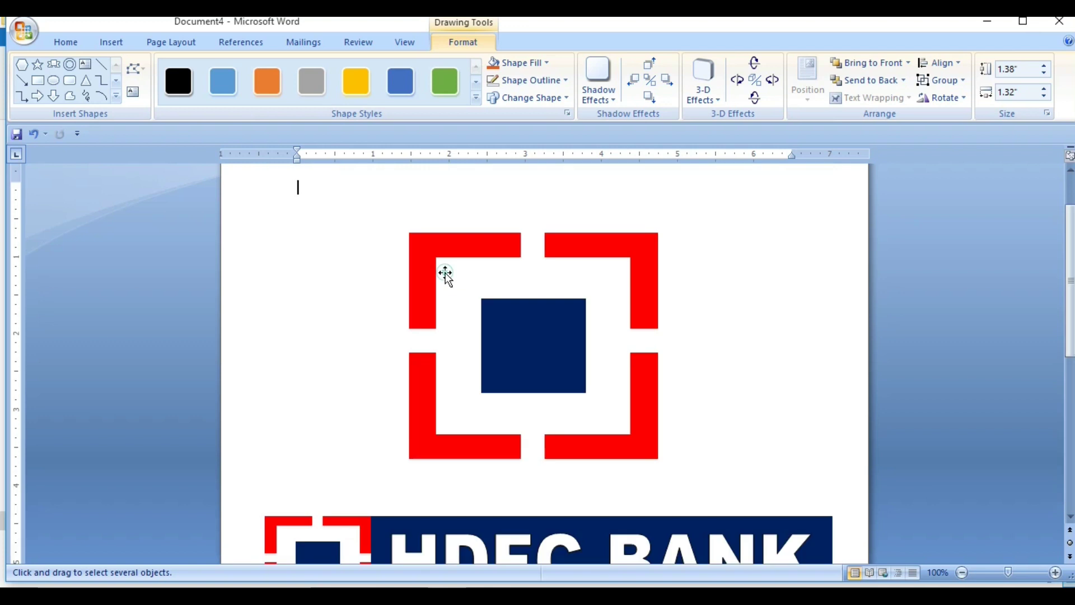
click(539, 369)
scroll(539, 369, down, 4)
scroll(539, 372, down, 5)
scroll(539, 375, down, 1)
scroll(539, 371, up, 3)
scroll(541, 381, up, 5)
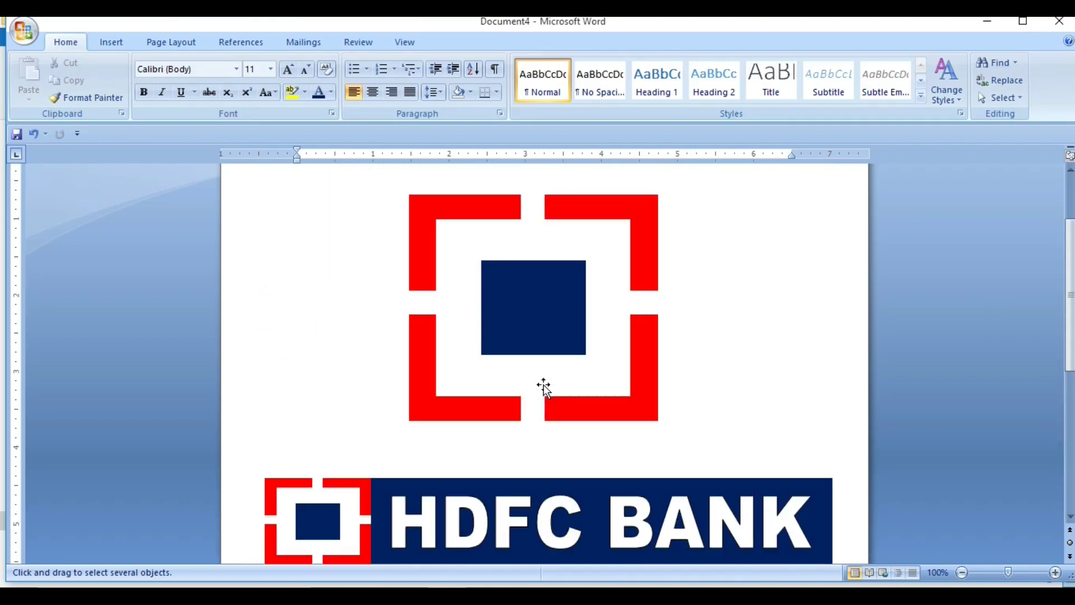
scroll(542, 389, down, 3)
scroll(539, 390, up, 3)
scroll(540, 398, down, 8)
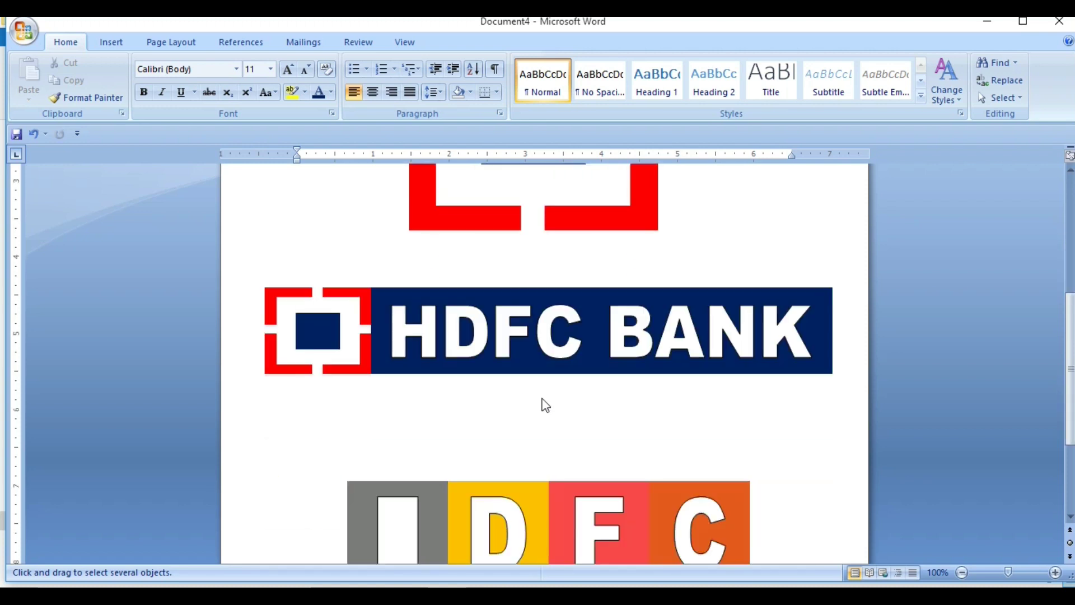
scroll(542, 403, down, 5)
scroll(542, 405, down, 2)
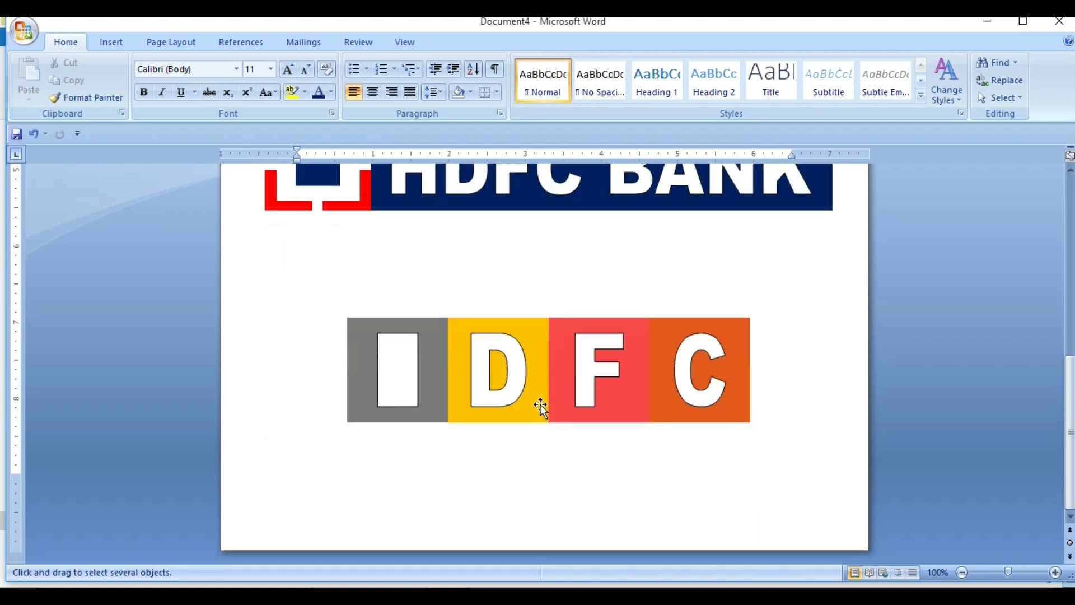
scroll(541, 408, up, 3)
scroll(545, 407, up, 2)
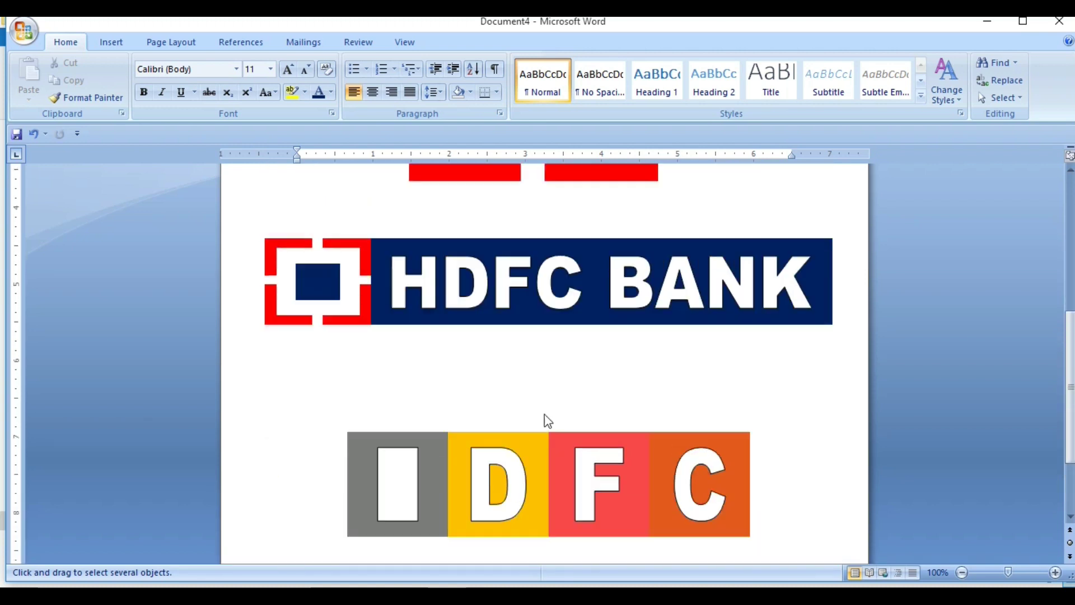
scroll(546, 414, up, 2)
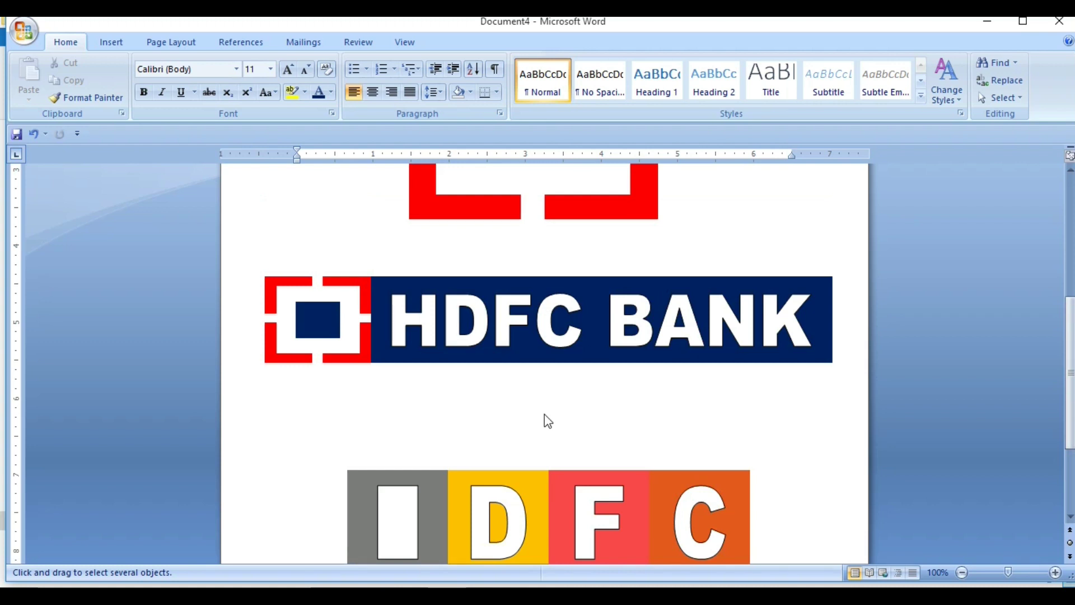